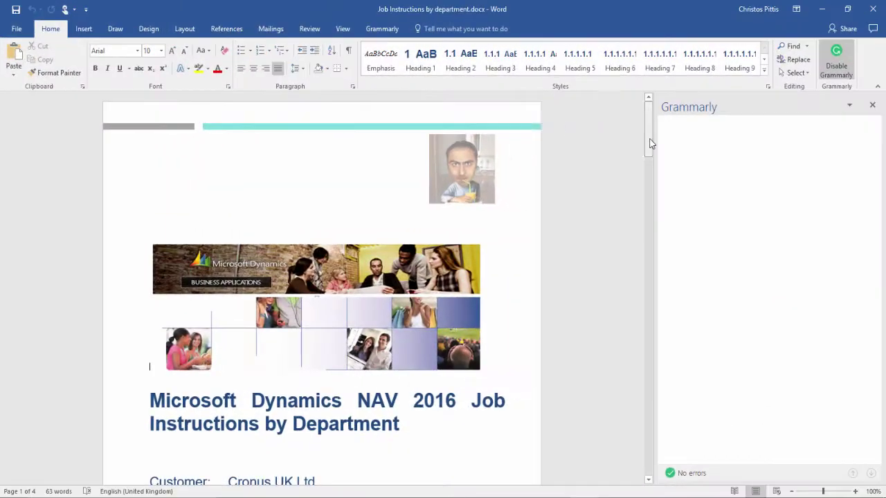
Step: Search for 'PERMISSION' and open the Permission Sets list
left_click_drag(650, 143, 645, 428)
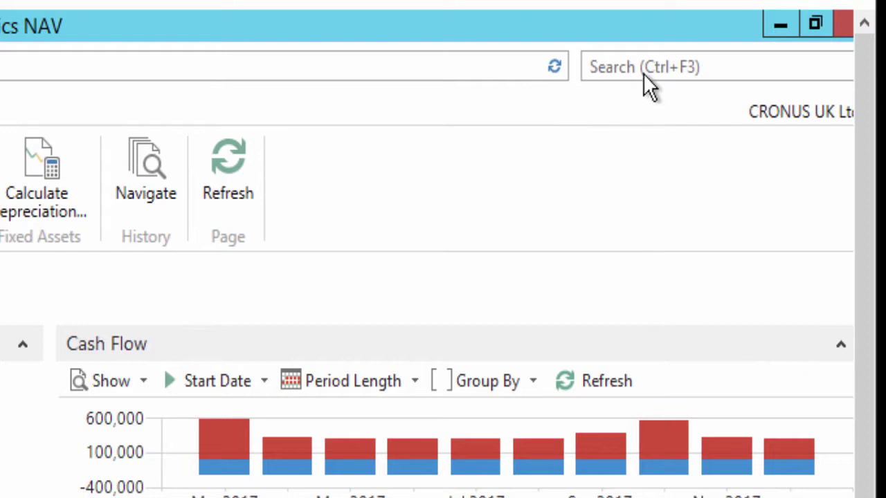
left_click(647, 59)
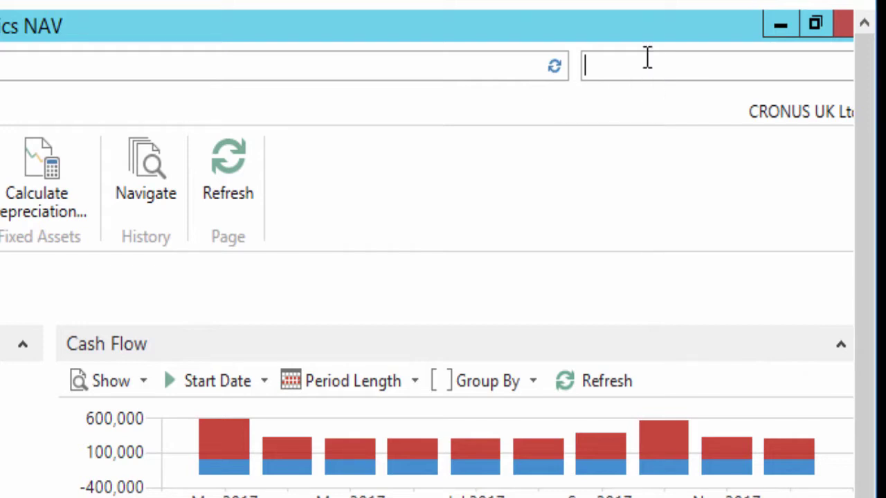
type("PER")
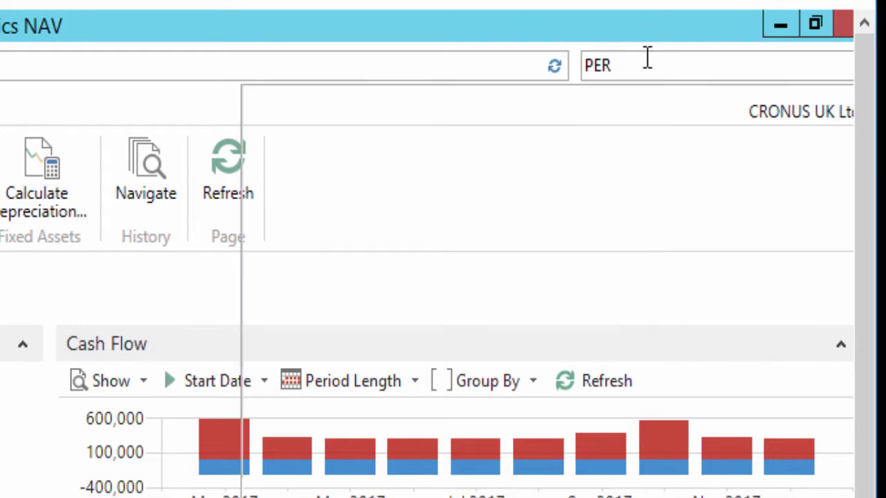
type("MISSION")
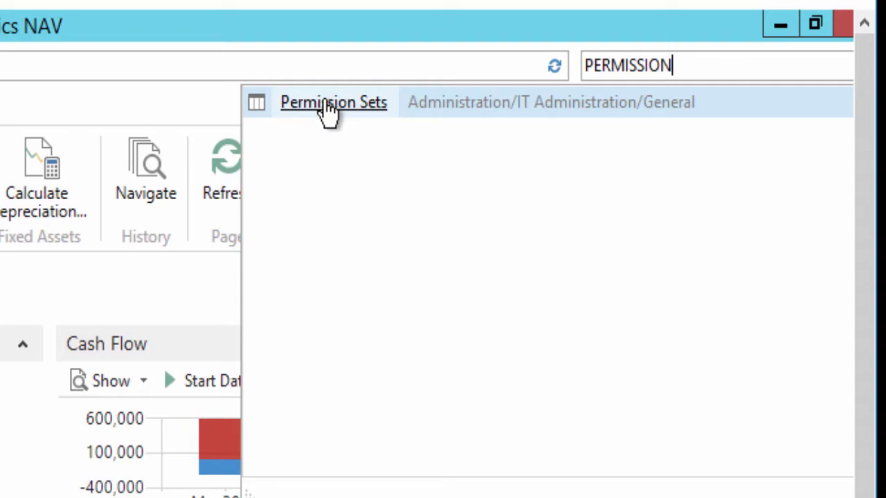
left_click(326, 106)
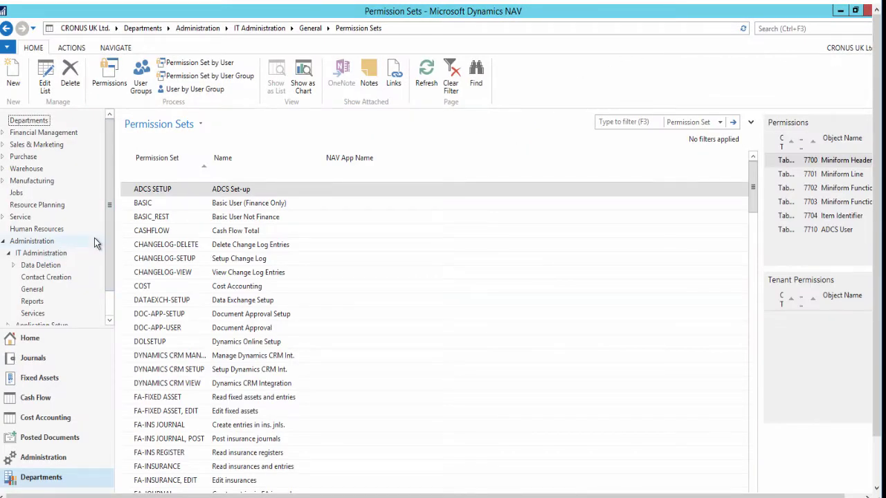
Step: Delete all selected standard permission sets and refresh the list
key("ctrl+a")
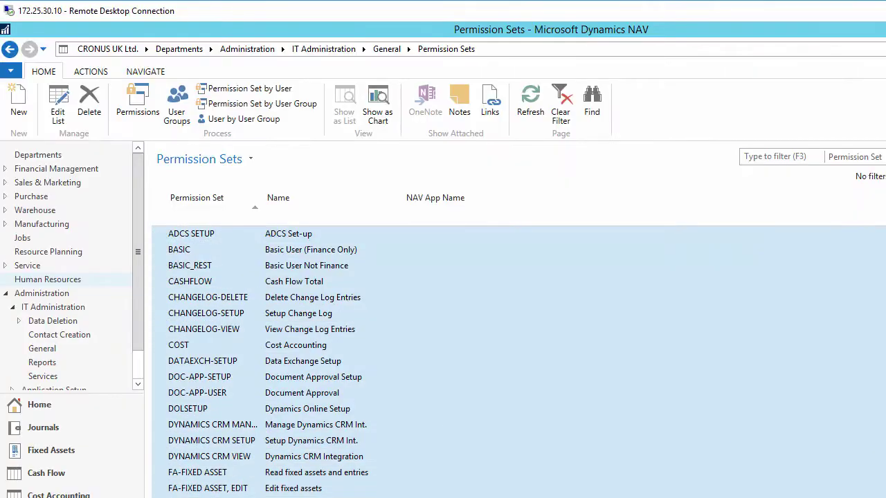
key("Delete")
left_click(584, 345)
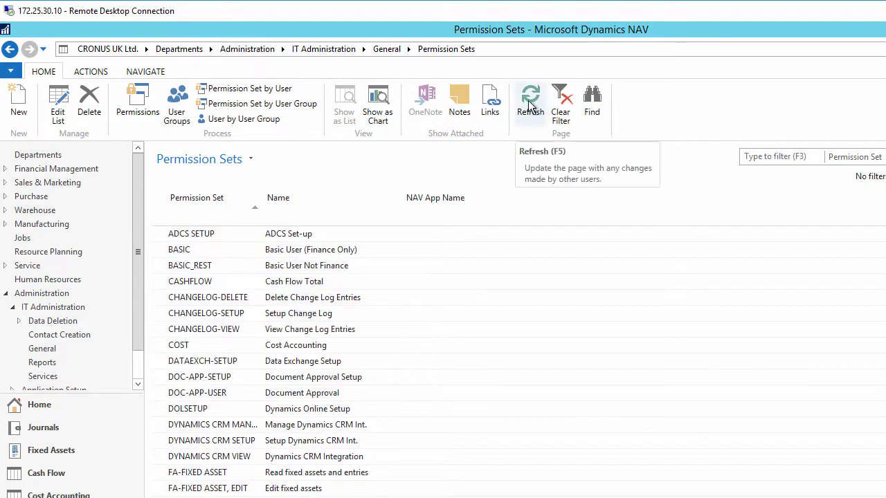
left_click(530, 100)
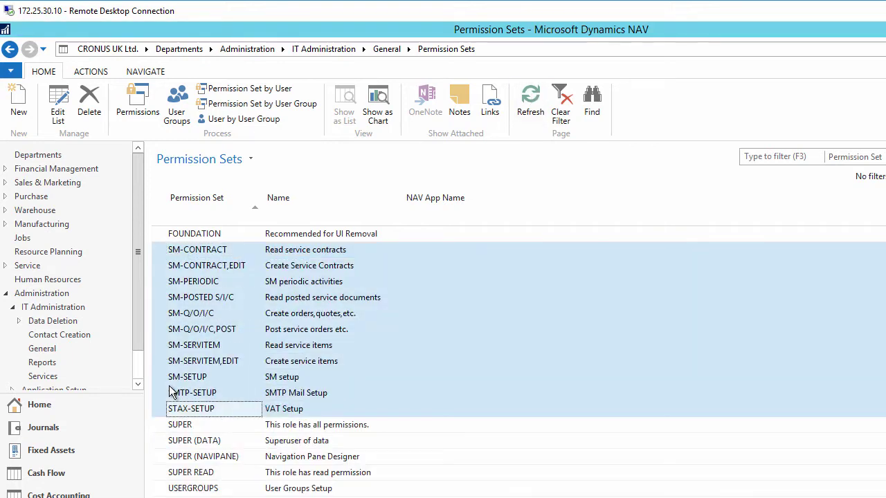
left_click(530, 99)
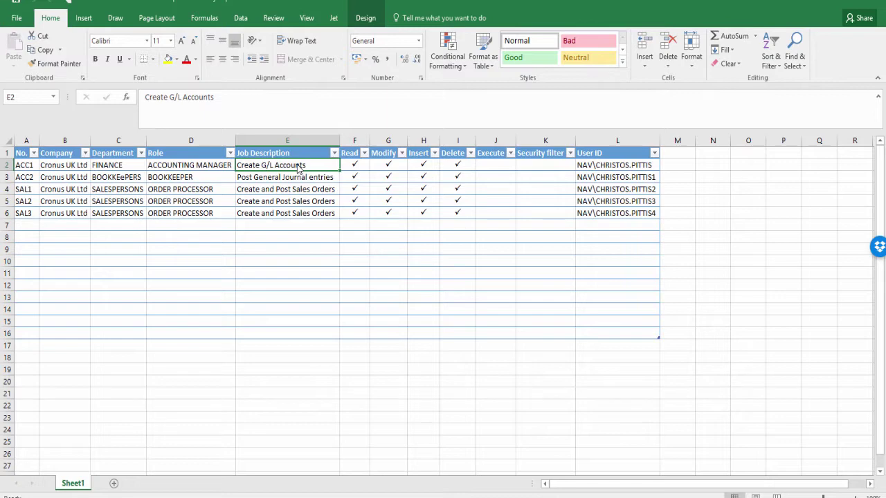
Step: Add permission set ACC1 named 'Create G/L Accounts', pasted from Excel, and refresh
key("ctrl+c")
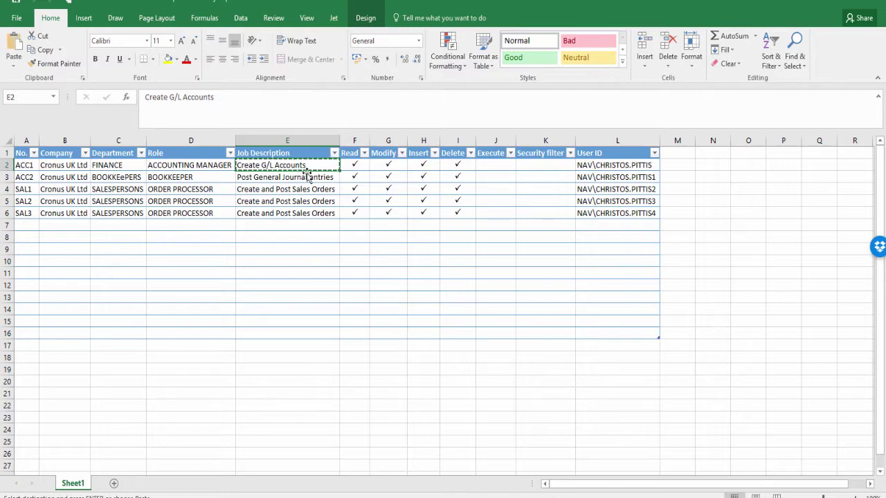
key("alt+Tab")
key("alt+Tab")
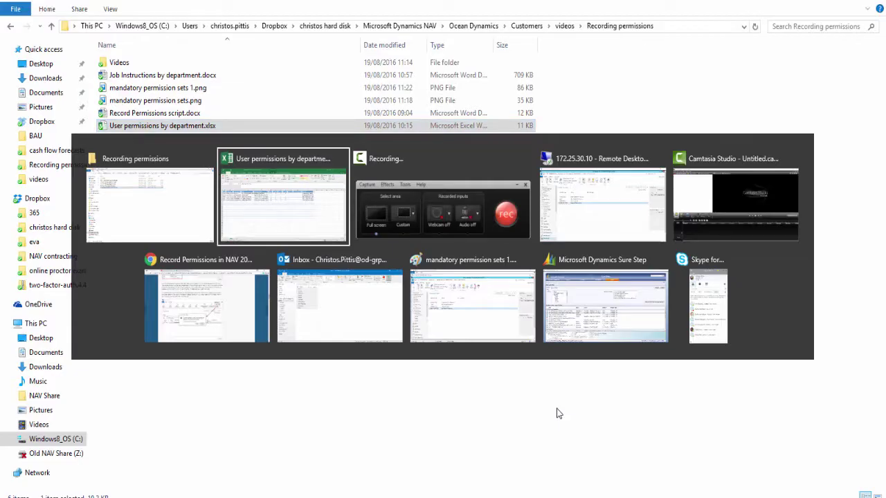
key("alt+Tab")
key("alt+Tab")
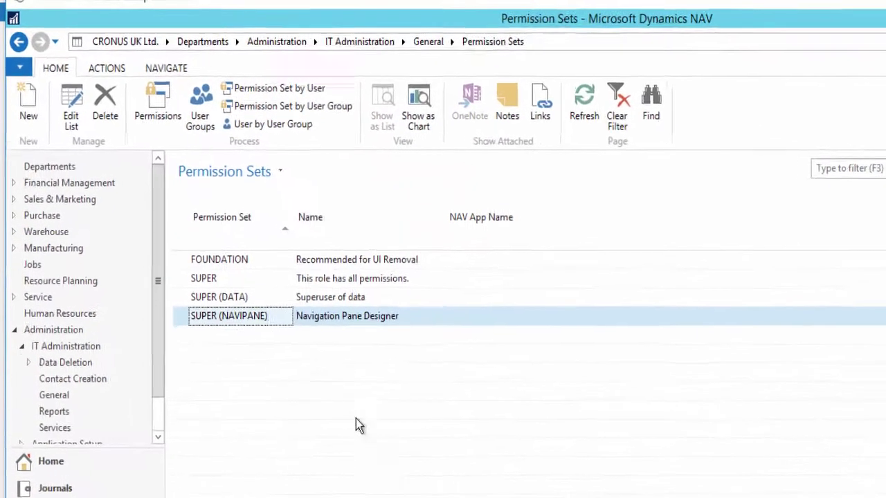
left_click(32, 110)
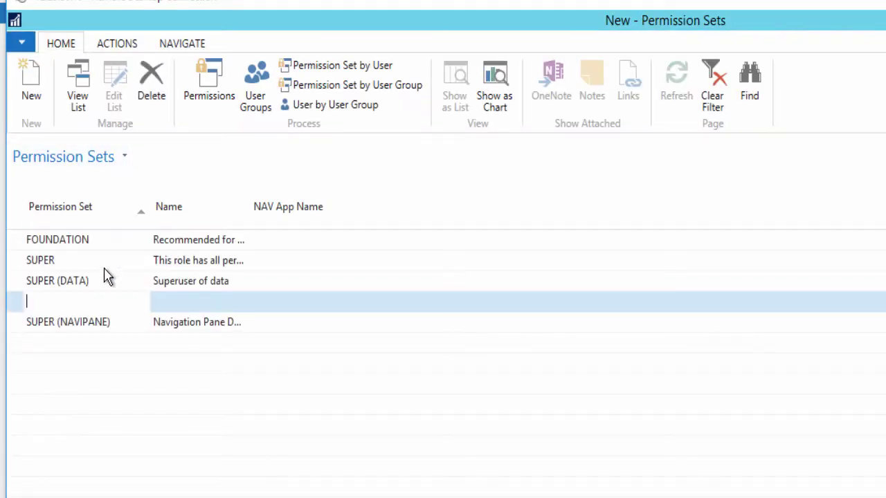
type("ACC1")
key("Tab")
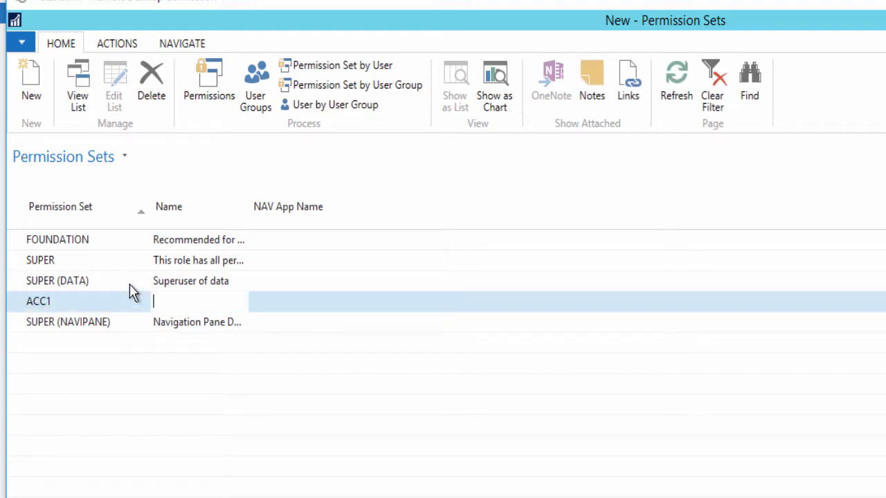
type("Create G/L Accounts")
key("Tab")
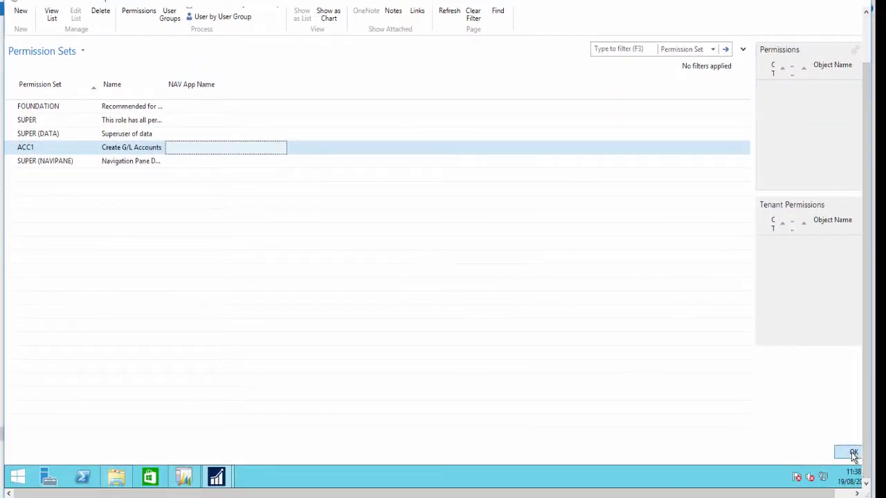
left_click(854, 454)
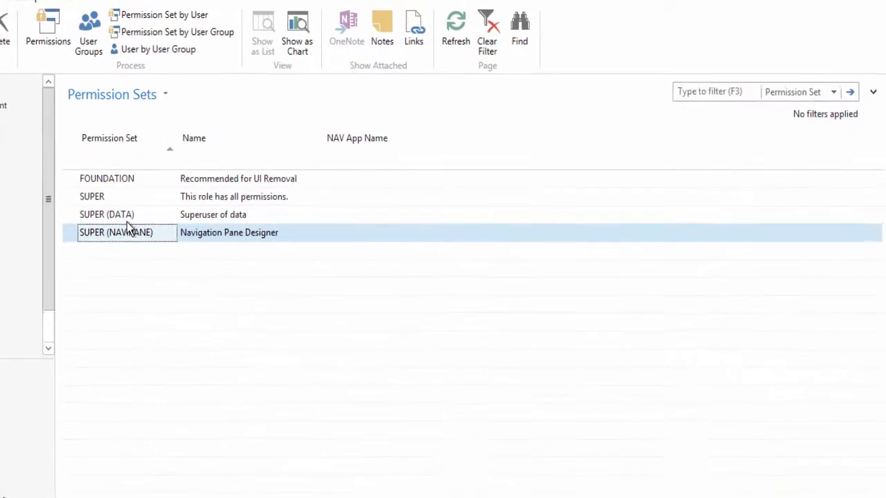
left_click(435, 27)
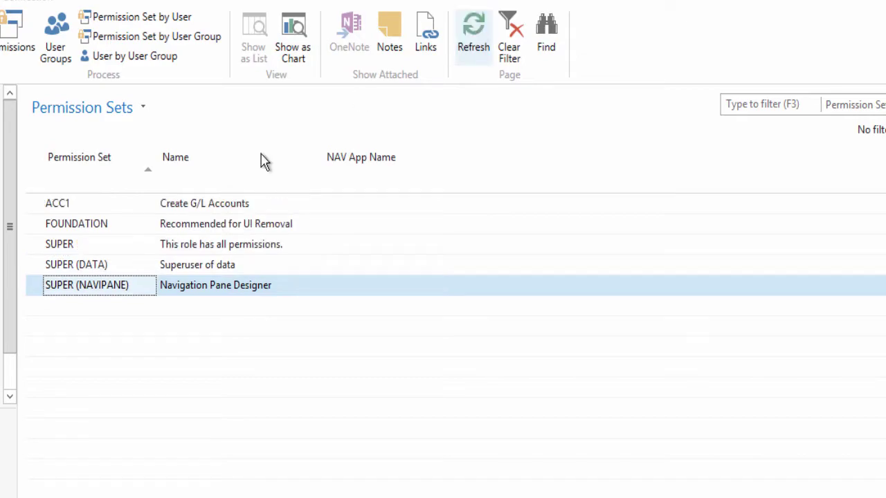
Step: Open ACC1's permissions and choose Start under Record Permissions
left_click(215, 209)
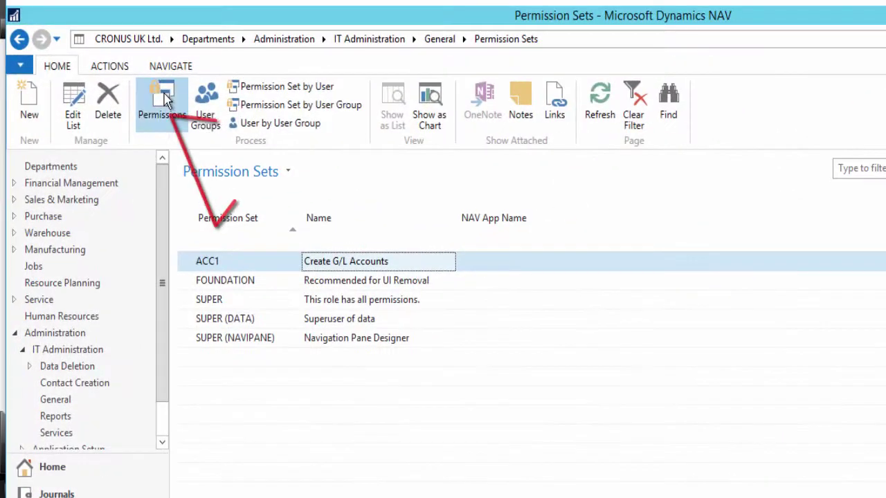
left_click(15, 38)
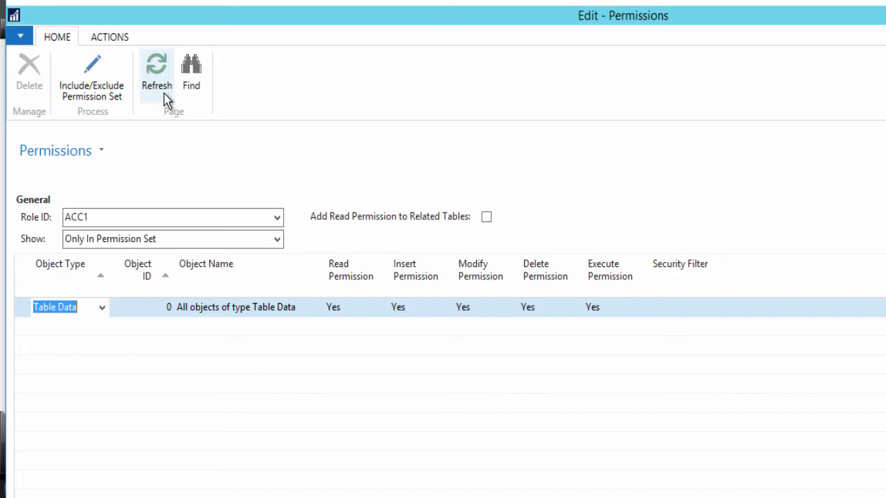
left_click(122, 39)
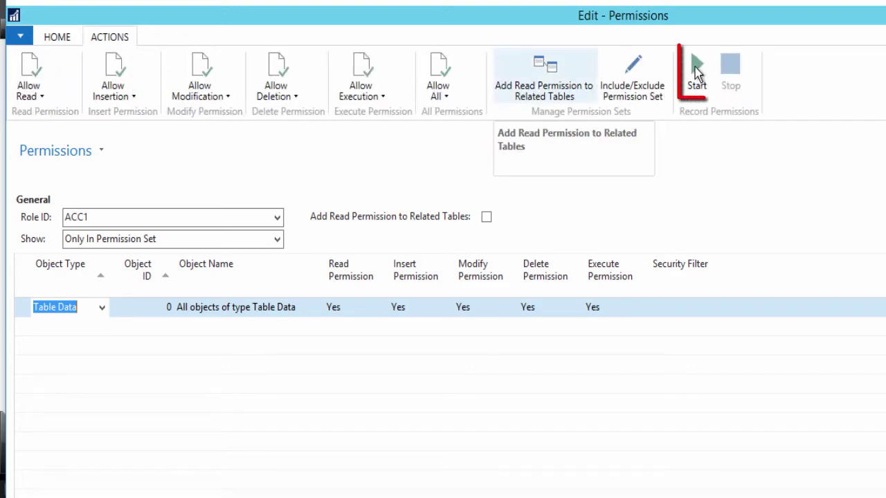
left_click(697, 76)
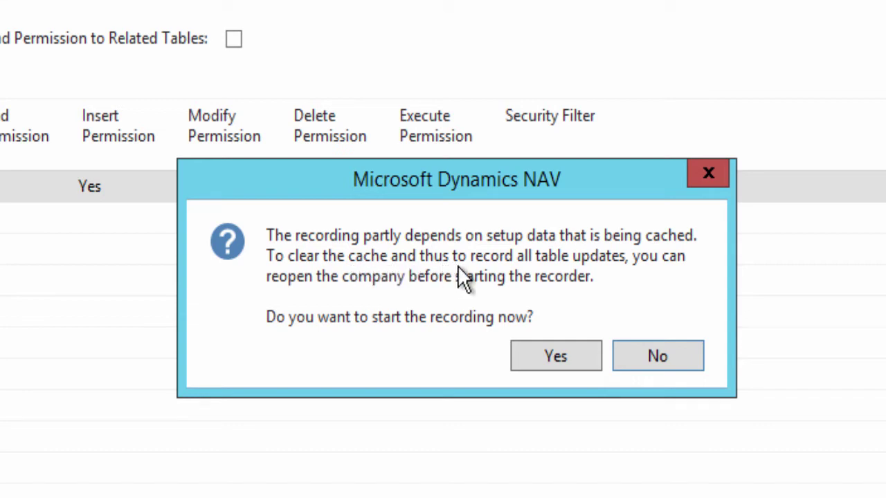
Step: Decline recording for now and switch company, dismissing the Role Centre message
left_click(658, 356)
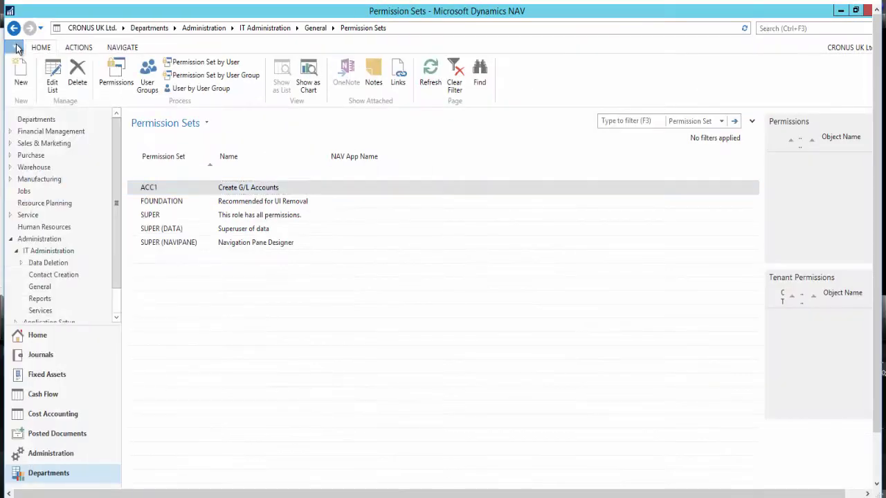
left_click(129, 68)
left_click(85, 89)
left_click(76, 96)
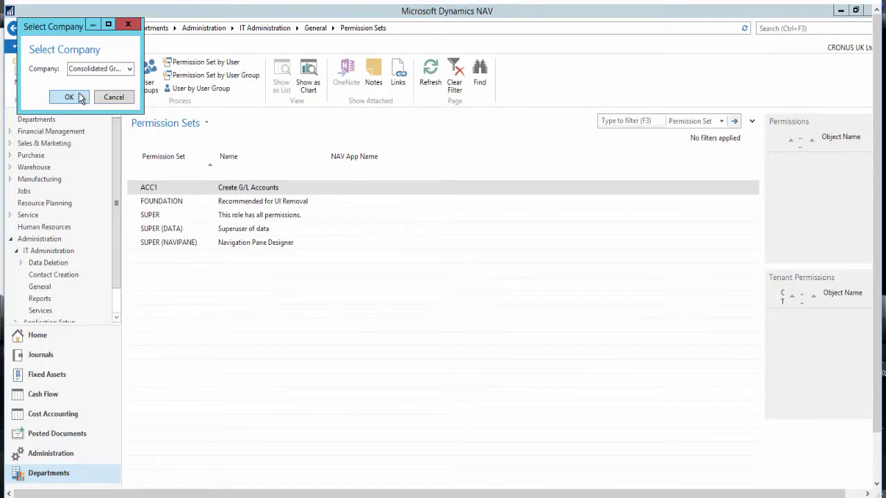
left_click(533, 284)
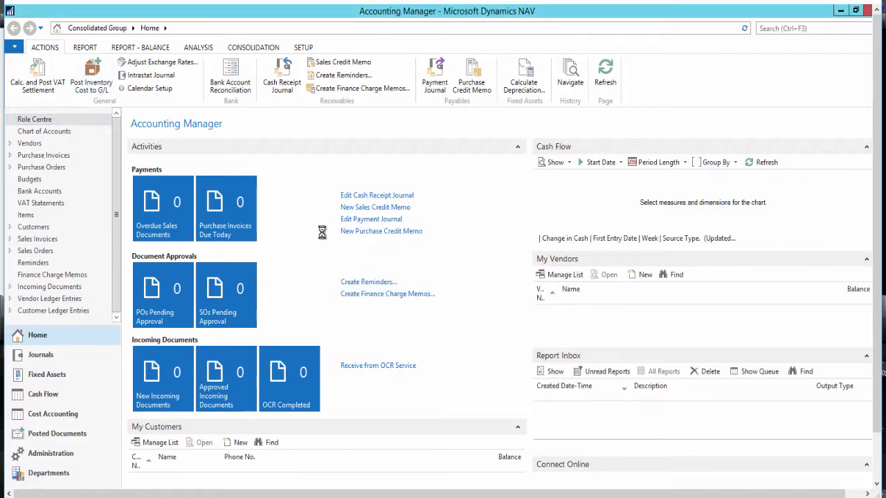
key("ctrl+o")
Step: Switch to CRONUS UK Ltd. and reopen Permission Sets via a 'PERMISSION' search
left_click(129, 69)
left_click(86, 89)
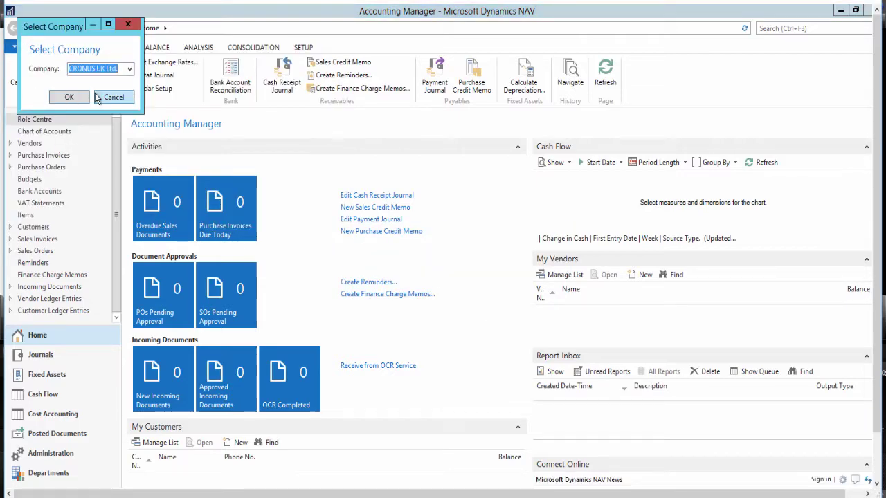
left_click(76, 97)
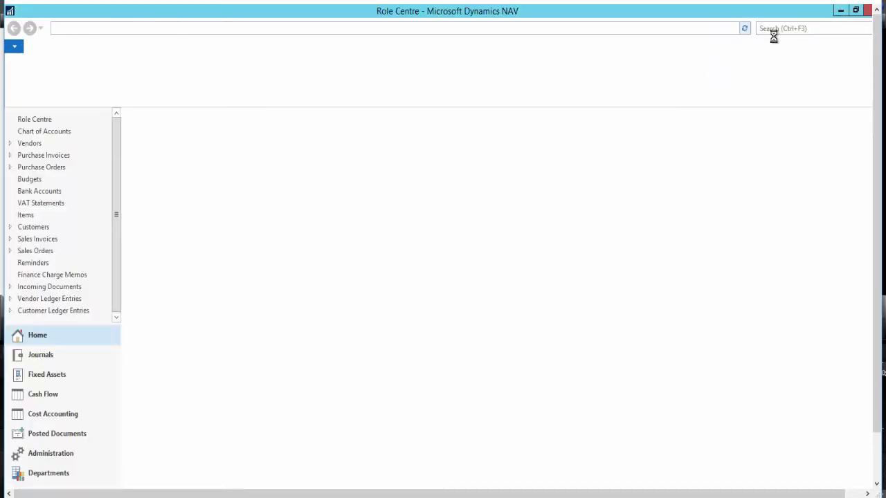
type("PE")
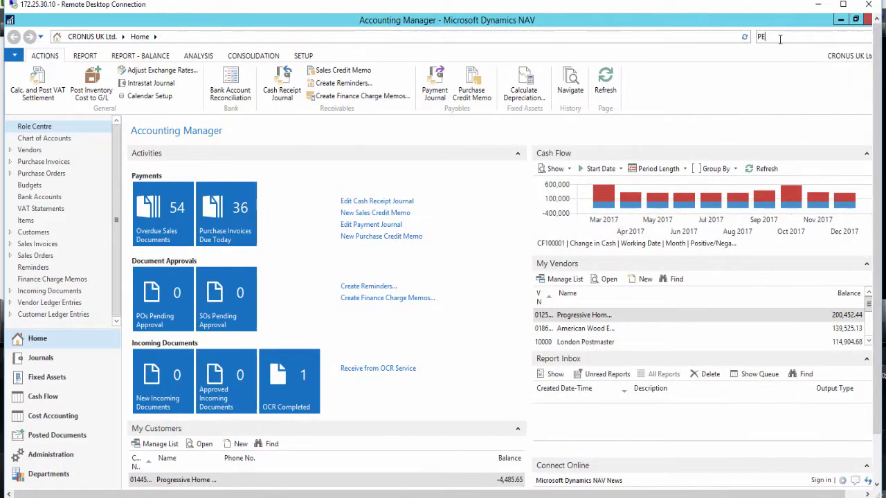
type("RMISSION")
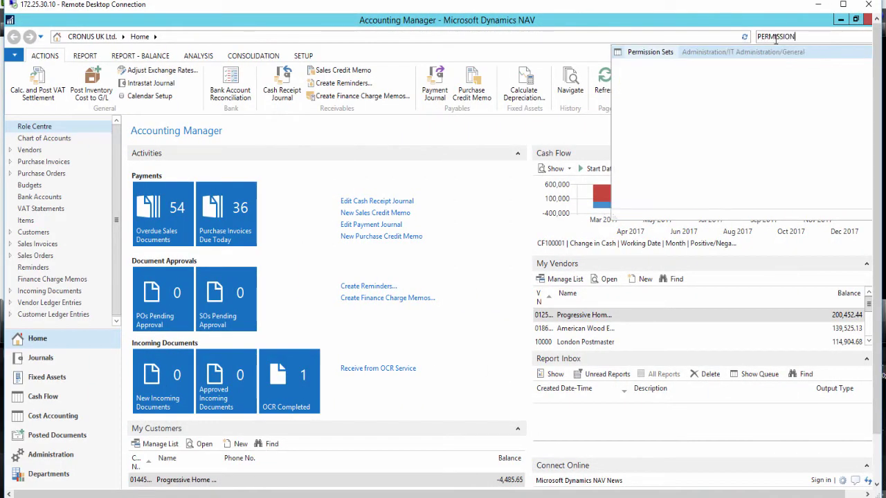
left_click(664, 54)
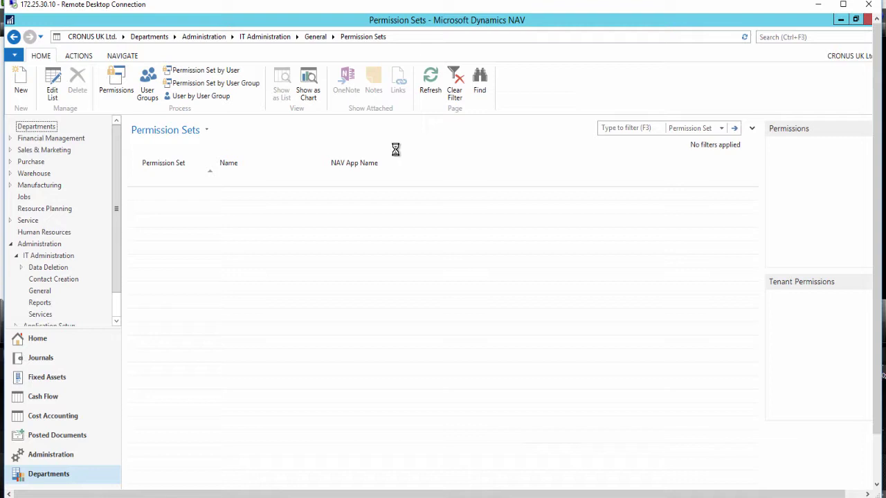
Step: Start recording ACC1's permissions, confirm with Yes, and minimize the Permissions window
left_click(114, 90)
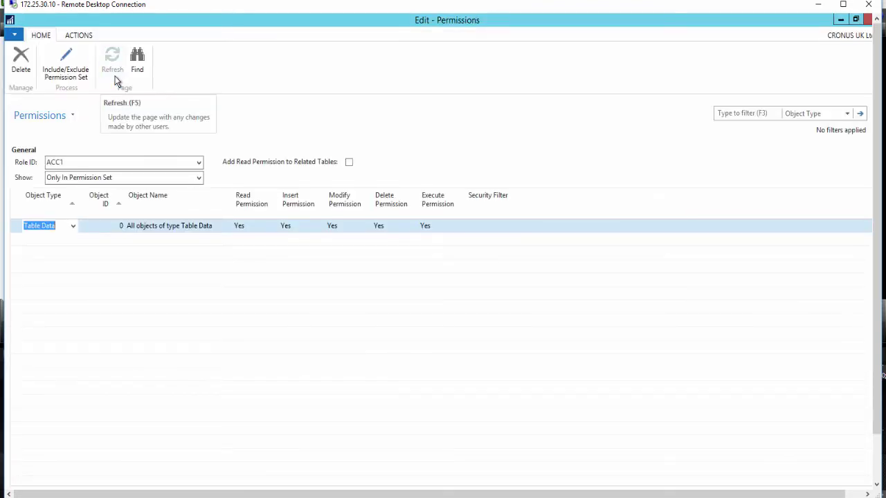
left_click(79, 35)
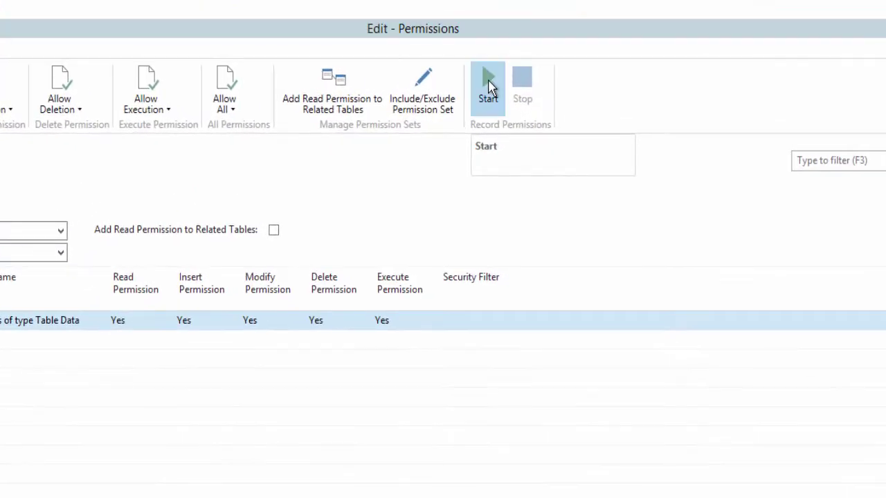
left_click(490, 86)
left_click(473, 424)
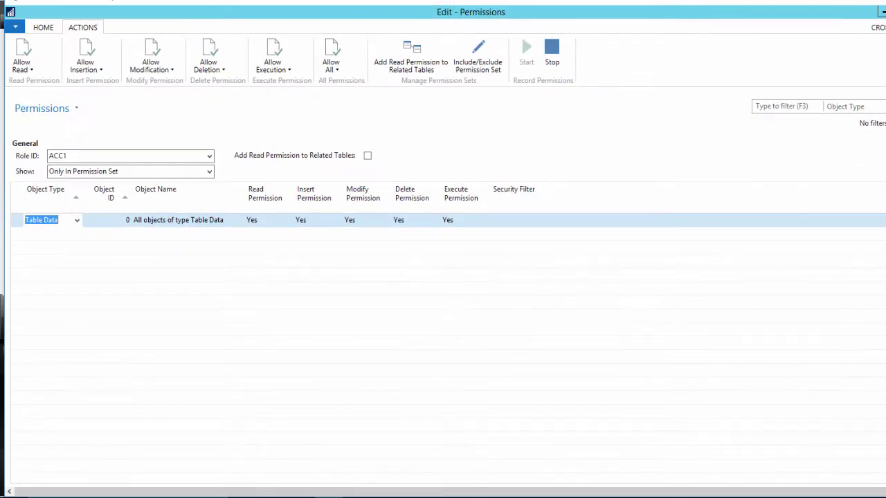
left_click(866, 18)
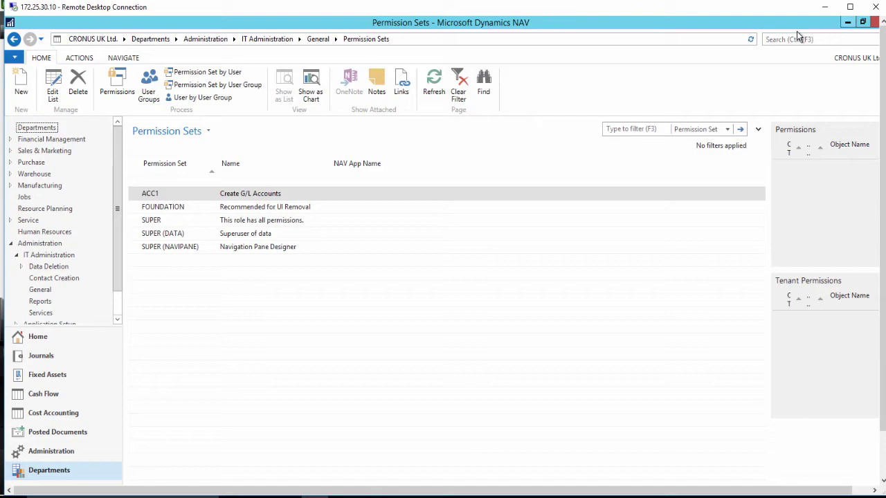
Step: Open the Chart of Accounts from Financial Management > General Ledger
left_click(9, 139)
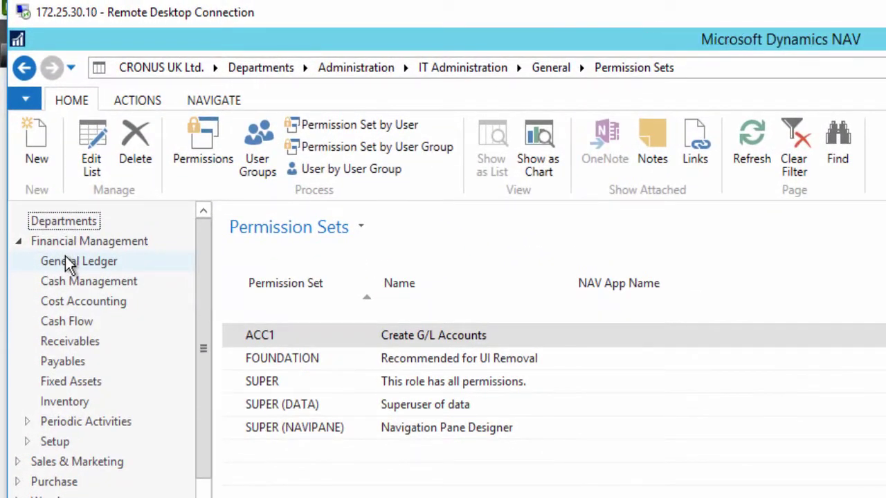
left_click(65, 258)
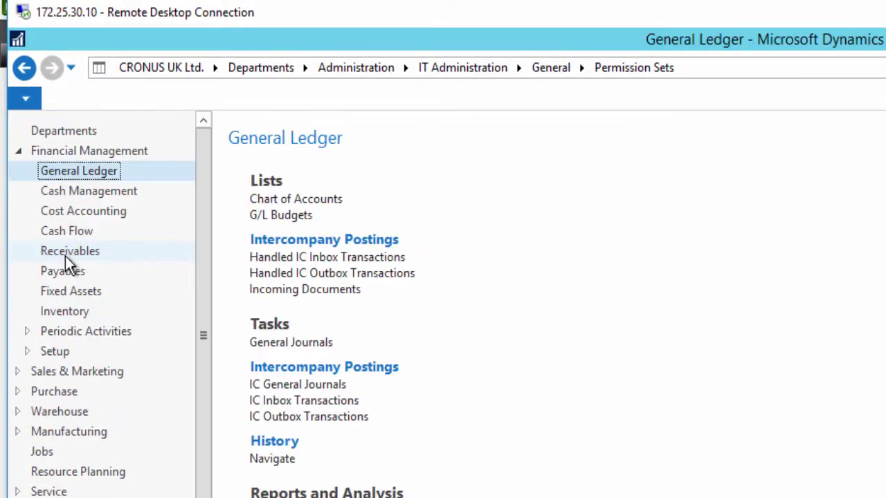
left_click(291, 201)
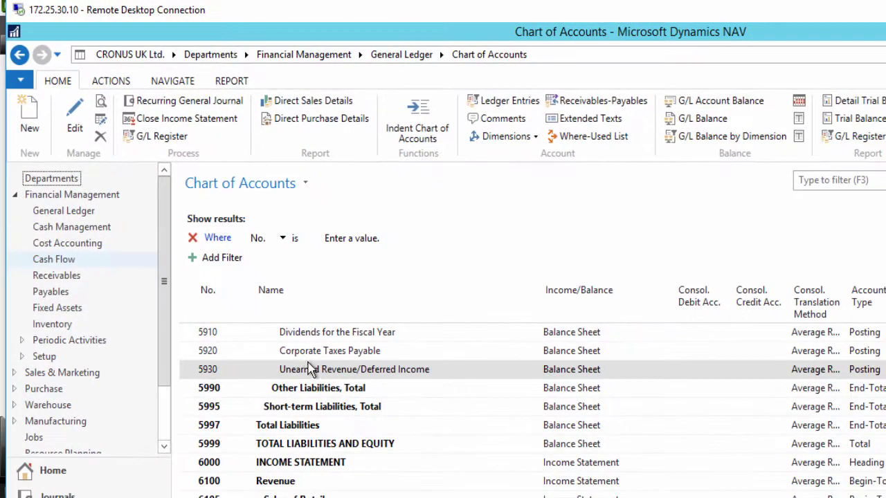
Step: Create G/L account 122243 named TEST GL ACCOUNT 10
left_click(31, 116)
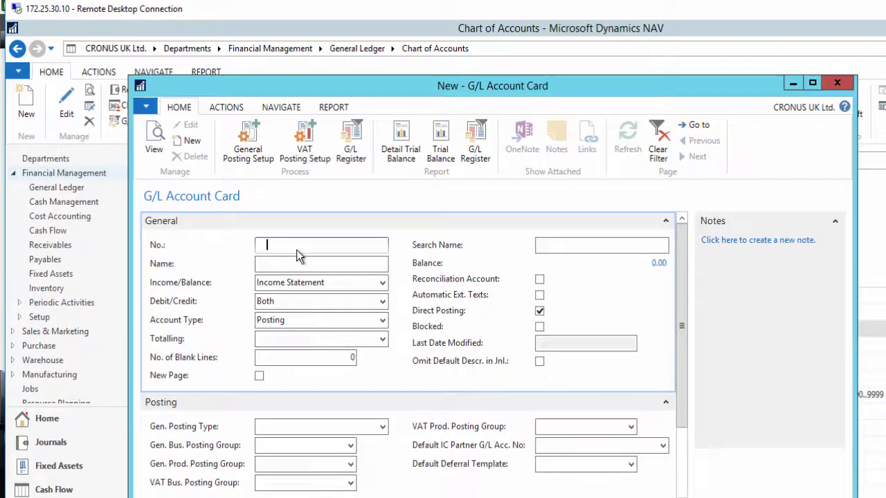
type("1222")
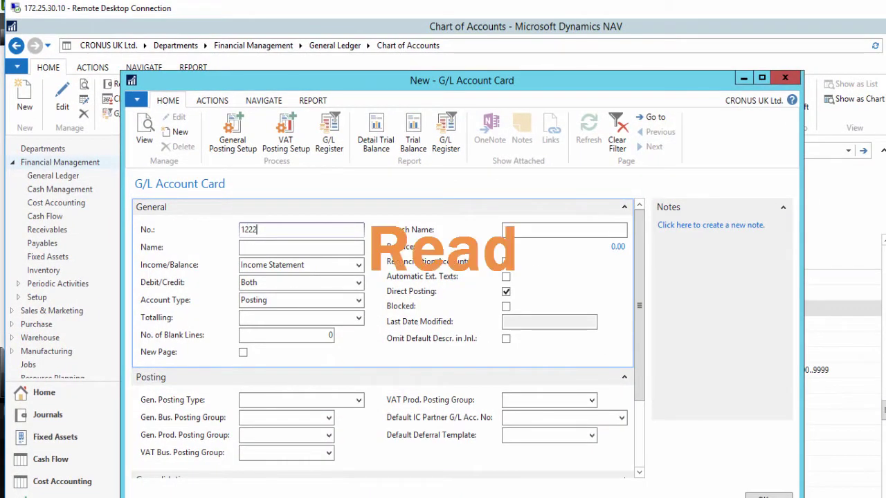
type("43")
left_click(310, 249)
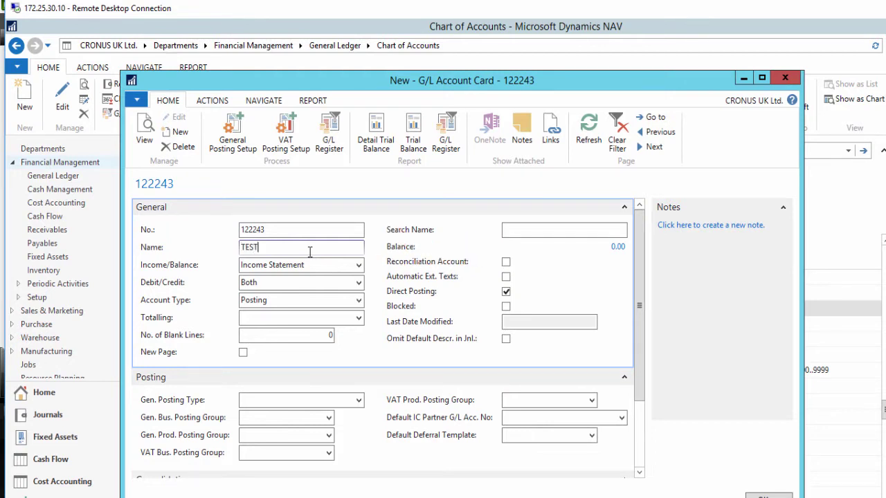
type("TEST GL ACCOUNT")
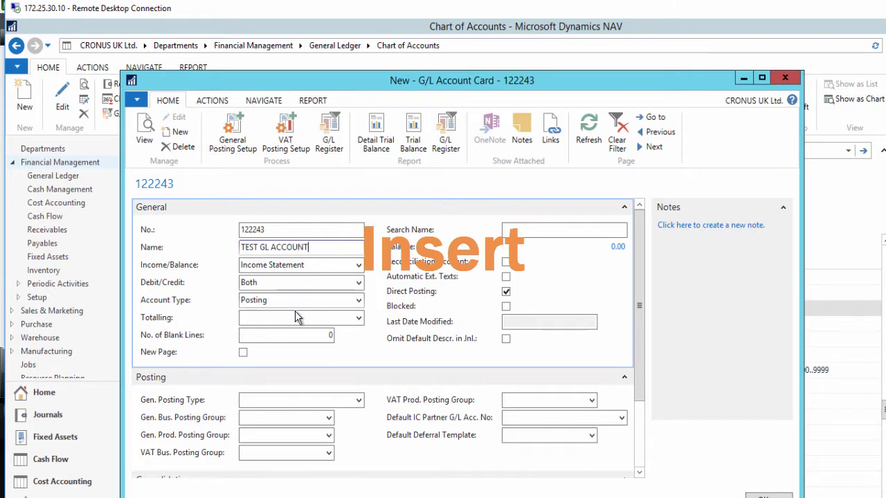
left_click(295, 315)
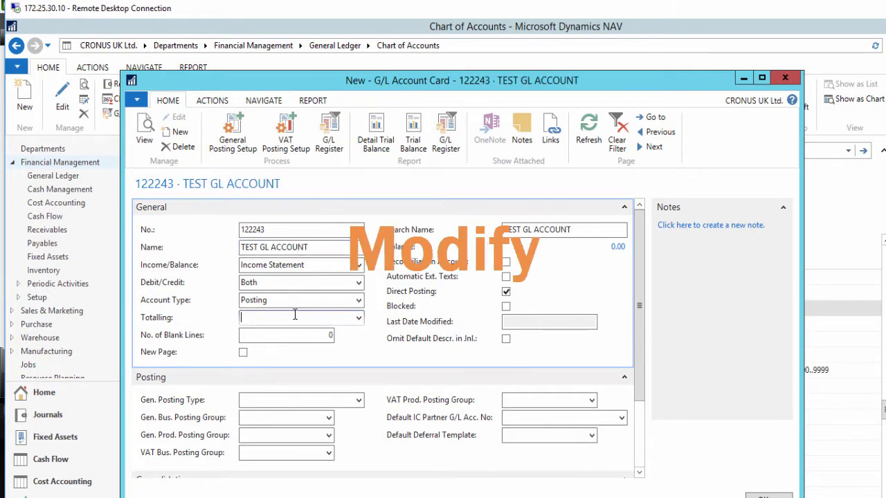
left_click(321, 249)
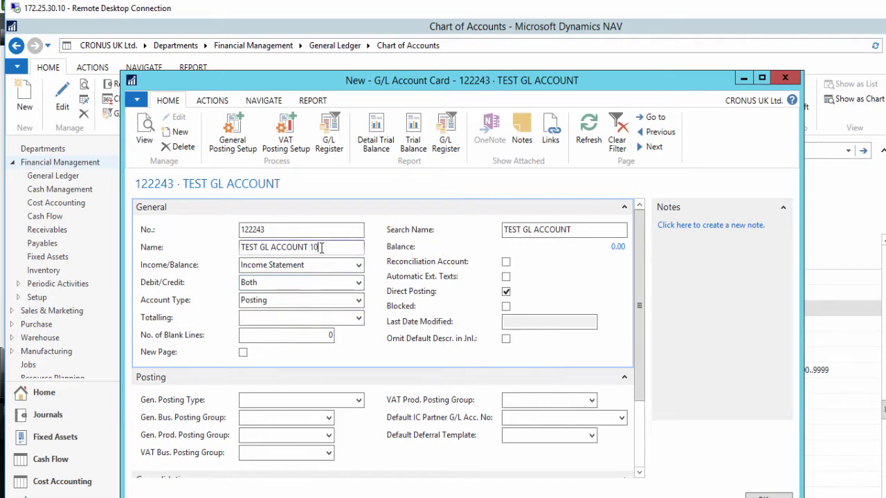
key("Tab")
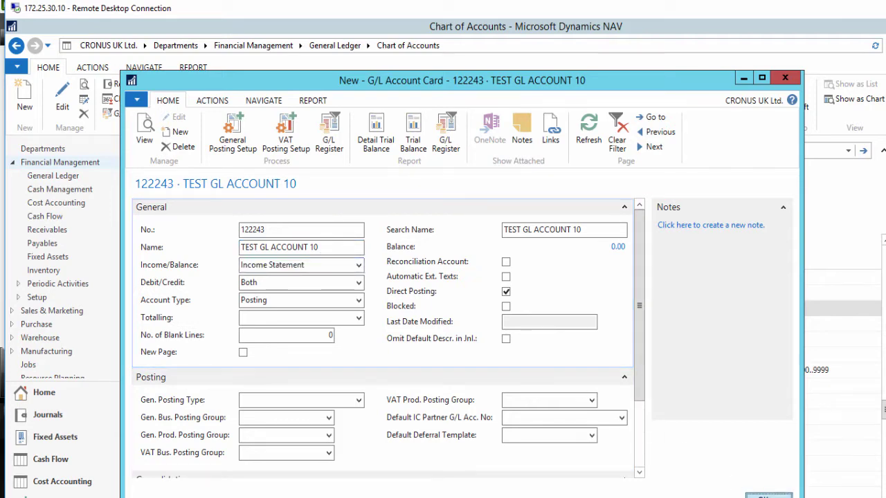
Step: Close the card, reopen account 122243 and delete it, confirming Yes
key("Return")
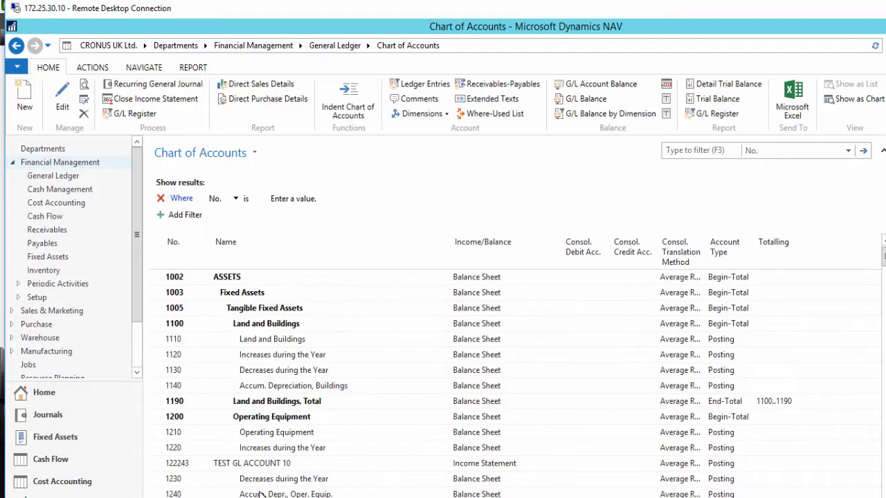
left_click(284, 466)
double_click(284, 467)
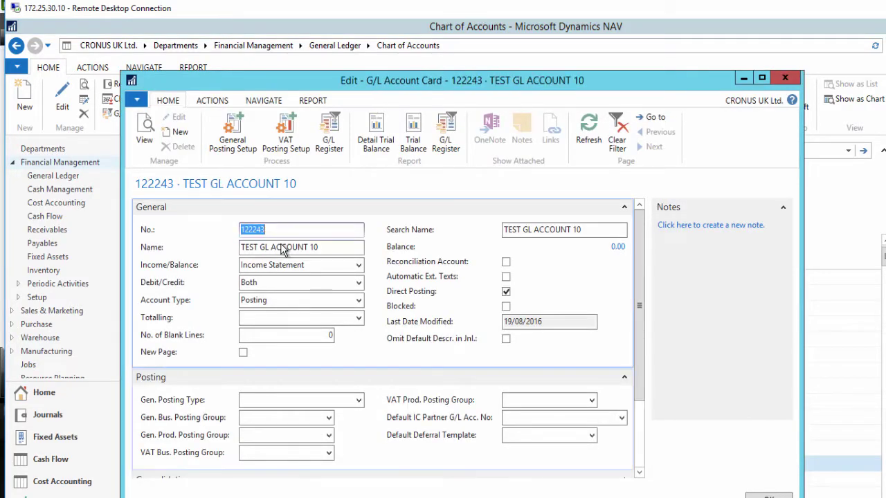
left_click(178, 147)
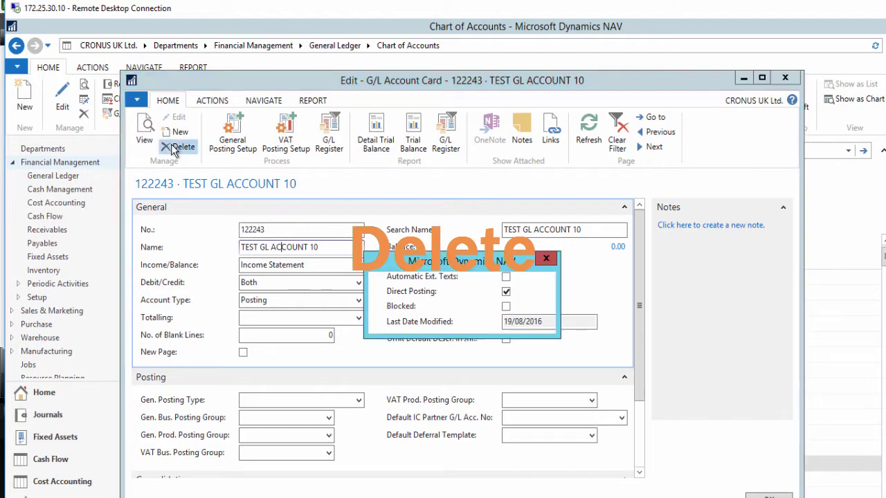
left_click(473, 318)
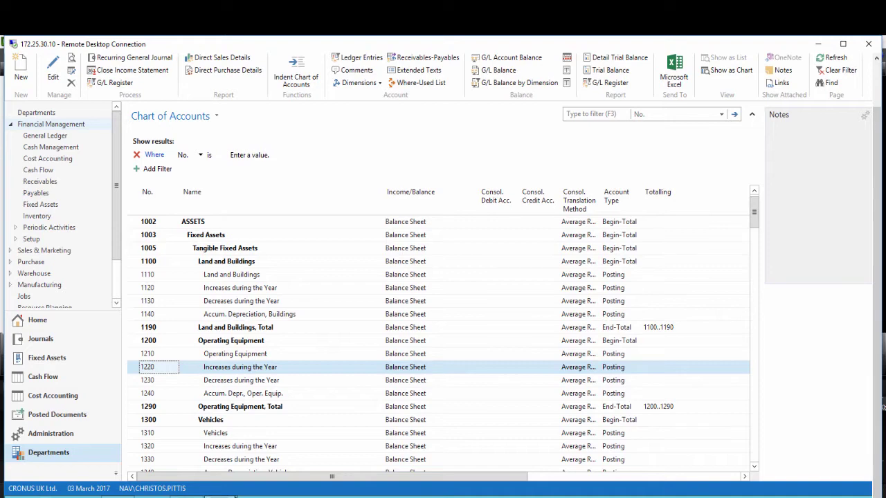
Step: Stop recording in ACC1's Edit - Permissions window and add the recorded G/L Account permissions
mouse_move(228, 496)
left_click(261, 449)
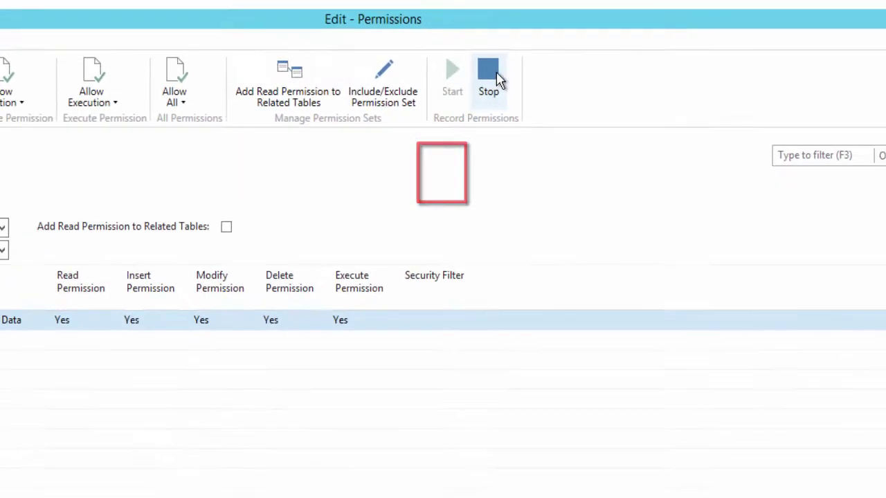
left_click(497, 77)
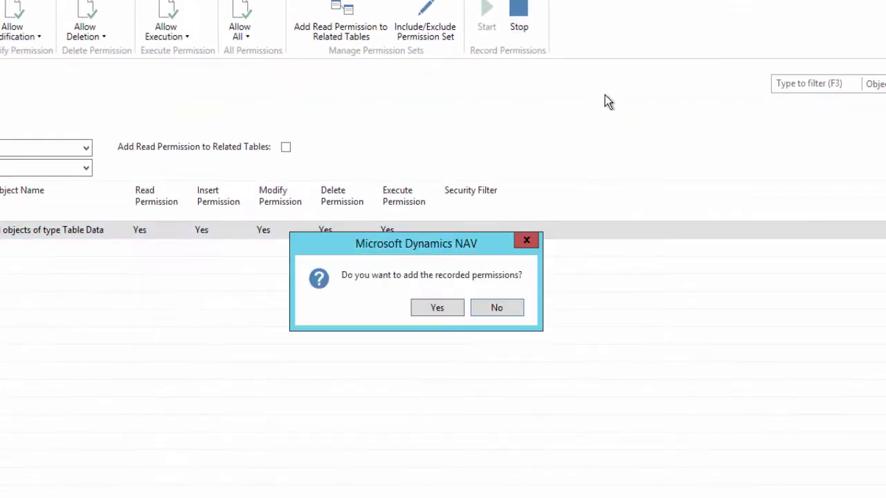
left_click(445, 309)
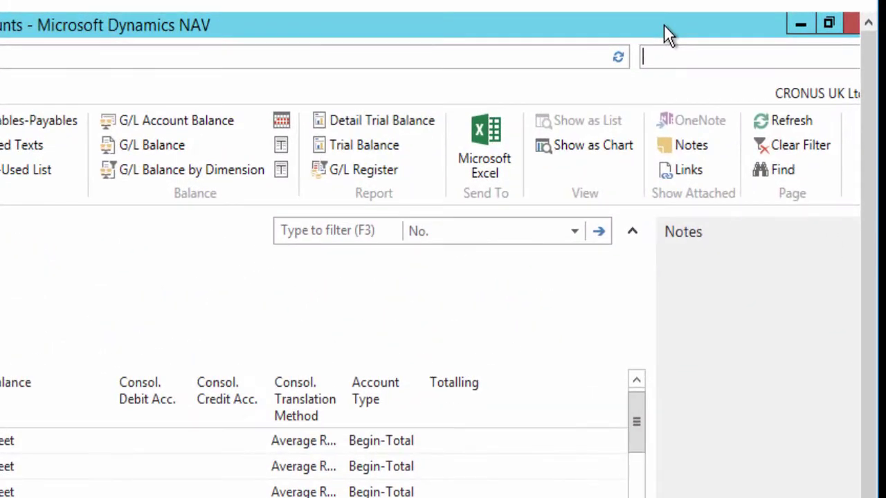
Step: Reopen ACC1's permissions and run Add Read Permission to Related Tables
type("permission")
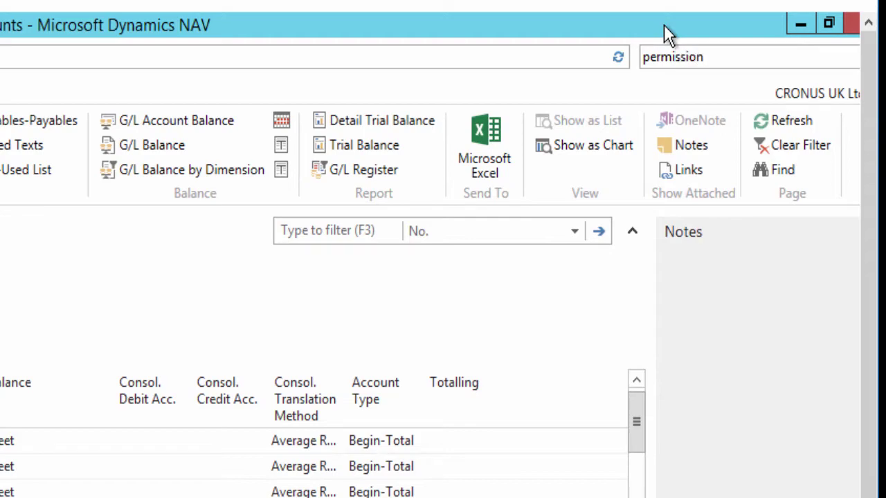
left_click(443, 87)
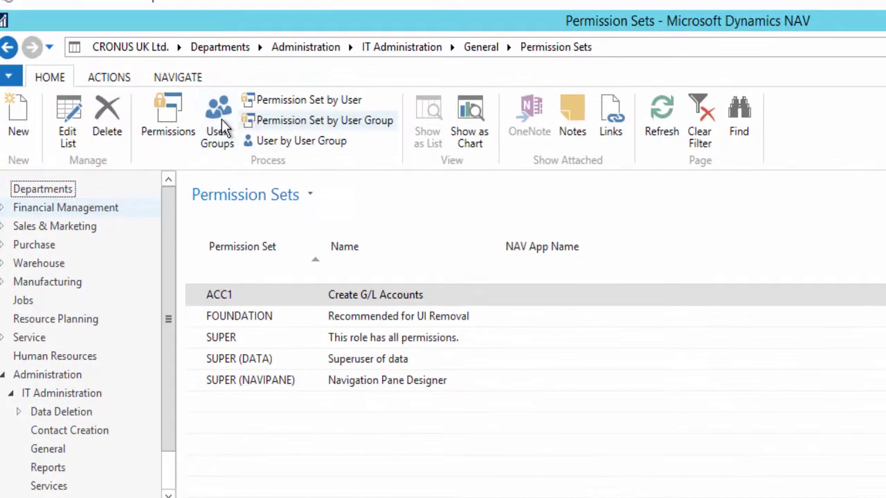
left_click(167, 122)
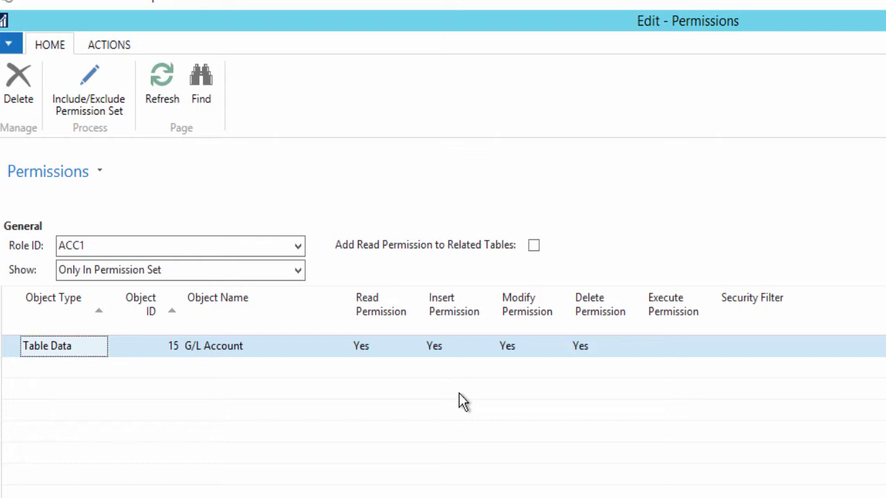
left_click(108, 47)
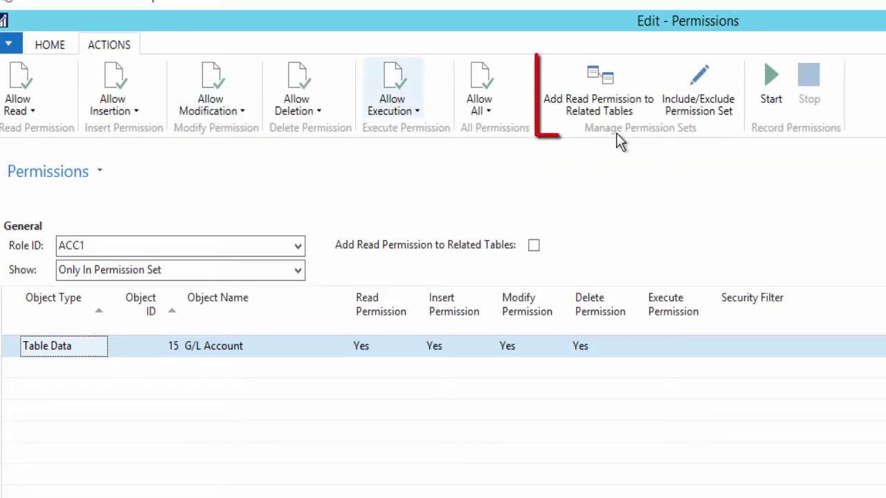
left_click(601, 109)
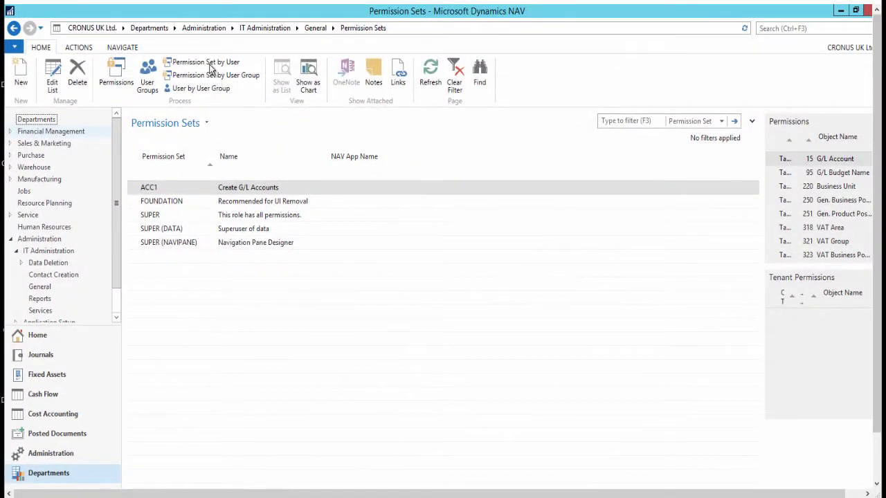
Step: In Permission Set by User, tick ACC1, FOUNDATION, SUPER, SUPER (DATA), SUPER (NAVIPANE) for the user
left_click(209, 64)
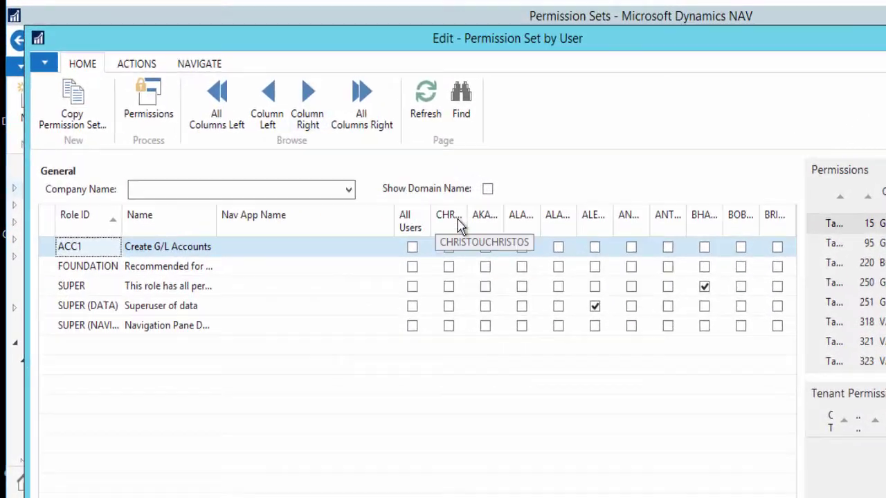
left_click_drag(483, 222, 570, 223)
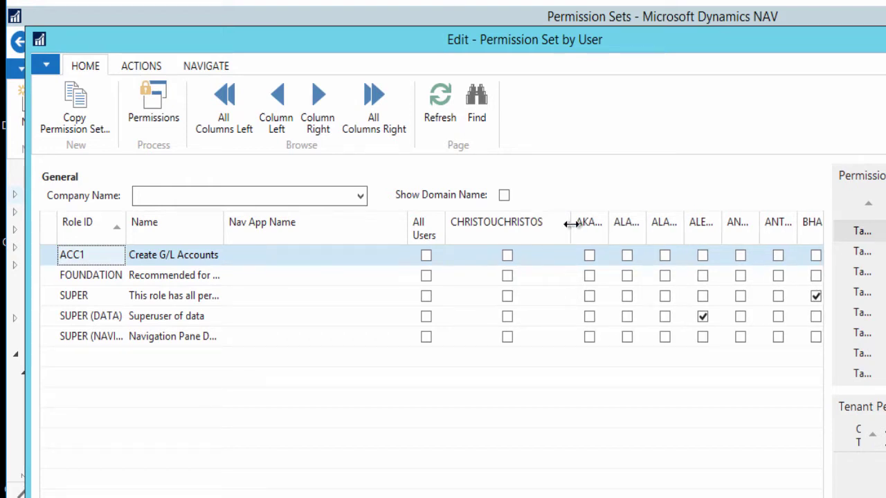
left_click(509, 257)
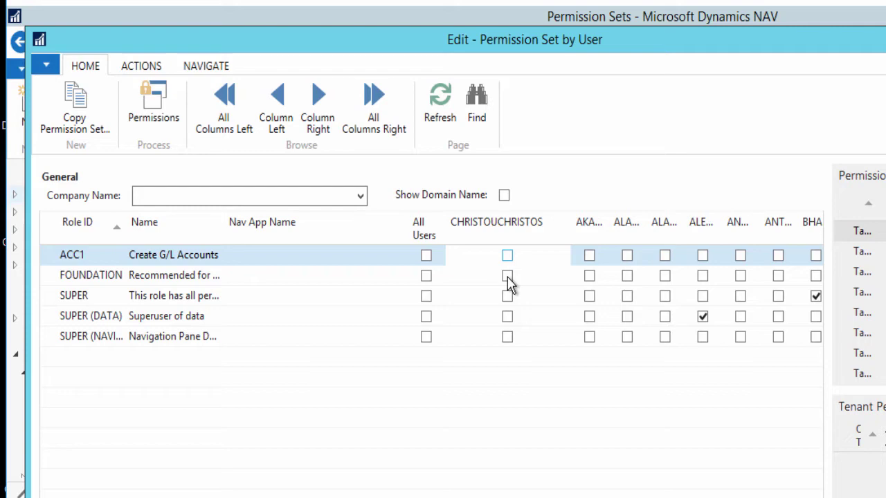
left_click(507, 277)
left_click(507, 296)
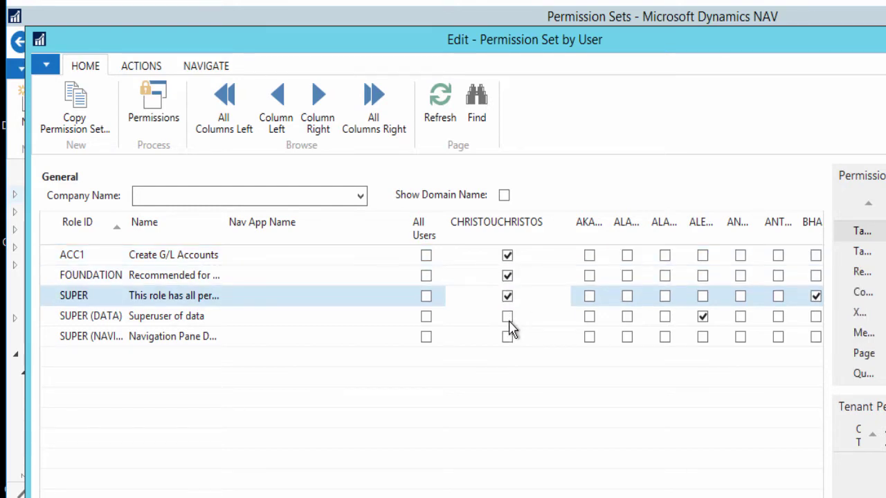
left_click(508, 317)
left_click(505, 338)
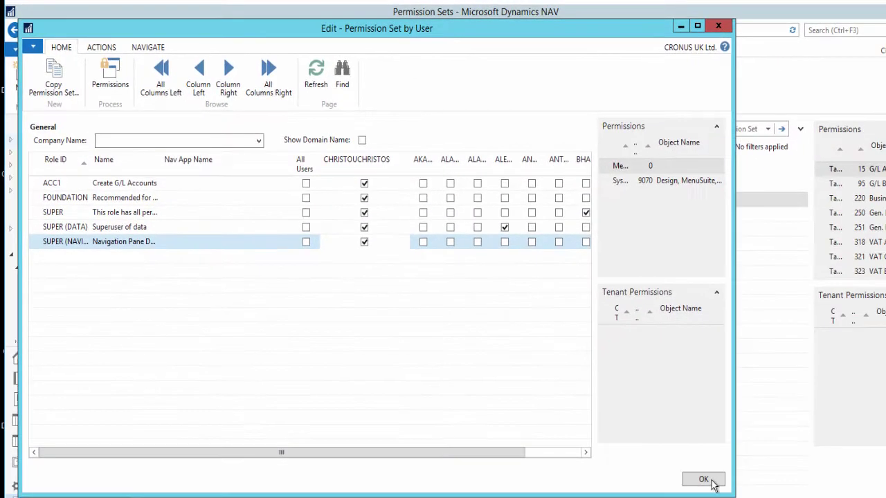
left_click(712, 483)
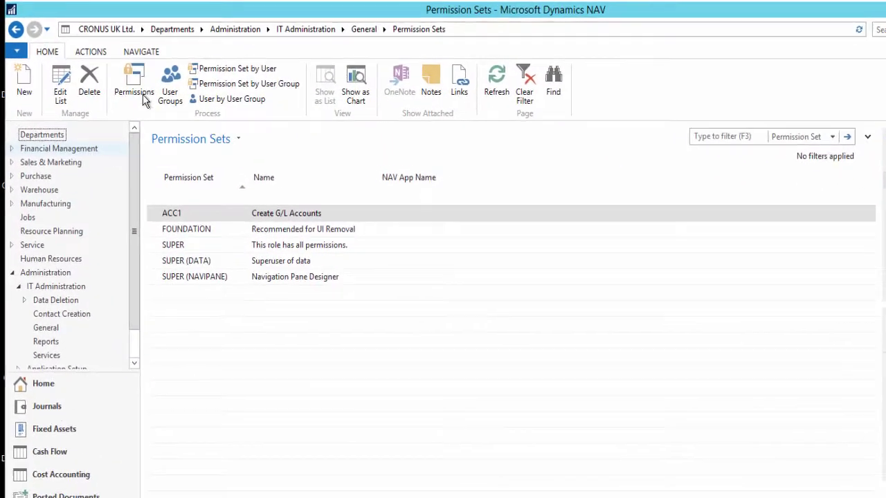
Step: Create a user group with code SALESPERSONS and name 'salespersons'
left_click(171, 88)
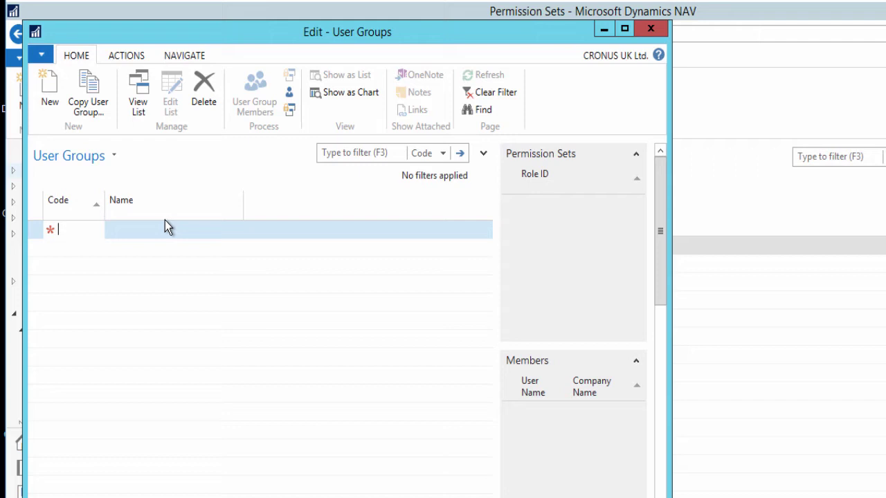
type("salesperson")
key("Tab")
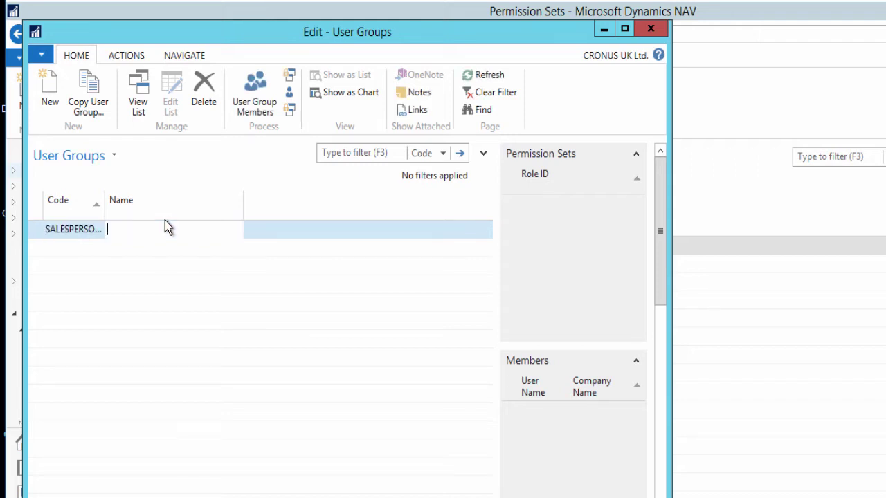
type("salespersons")
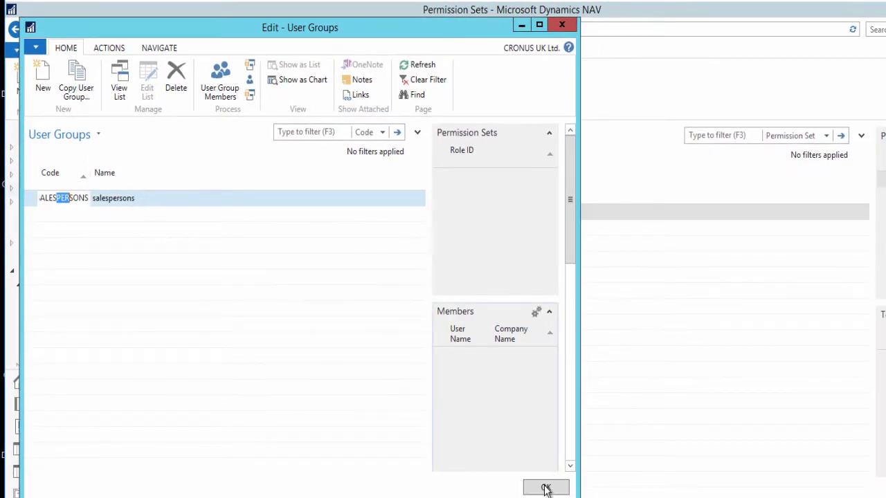
left_click(546, 490)
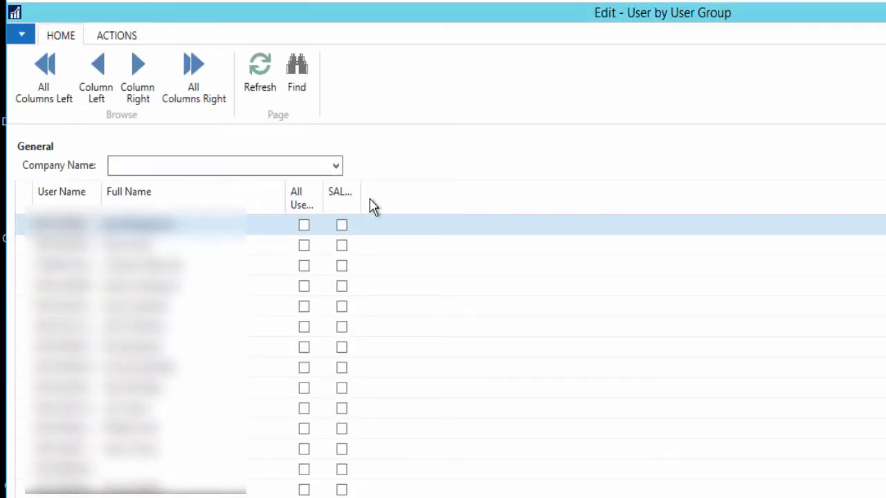
Step: In User by User Group, tick SALESPERSONS for the third through sixth users
left_click_drag(355, 194, 410, 193)
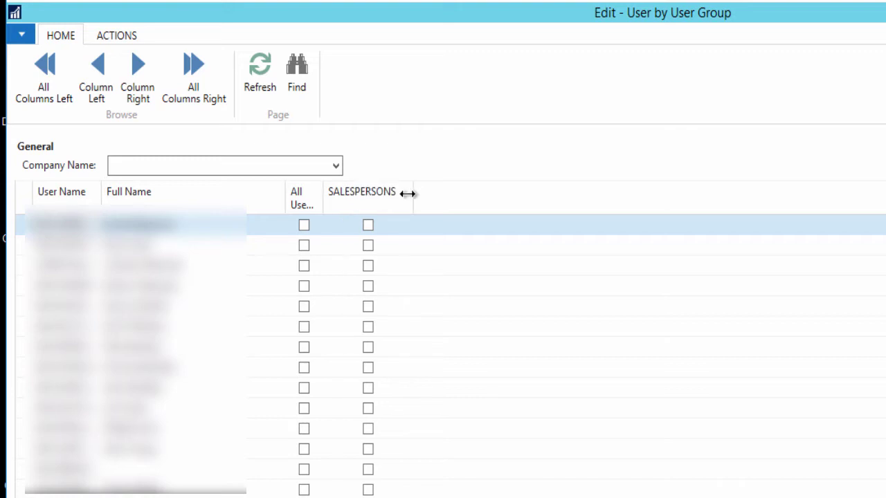
left_click(367, 267)
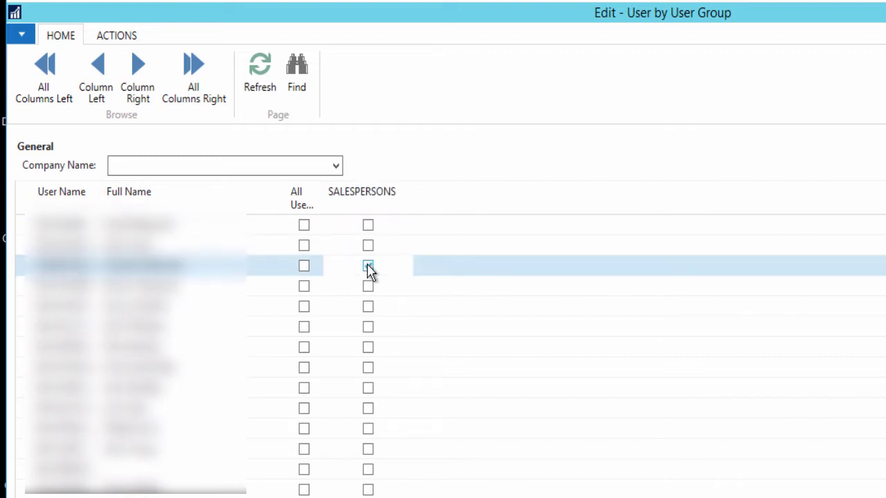
left_click(368, 287)
left_click(369, 308)
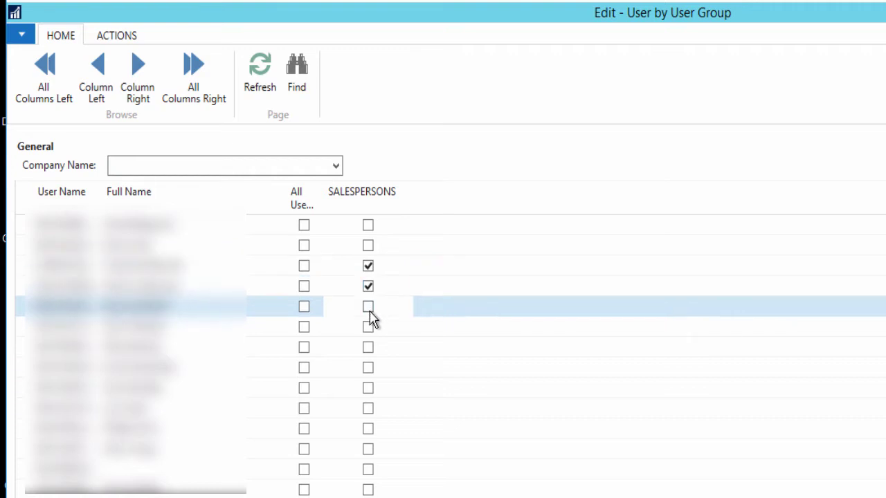
left_click(369, 328)
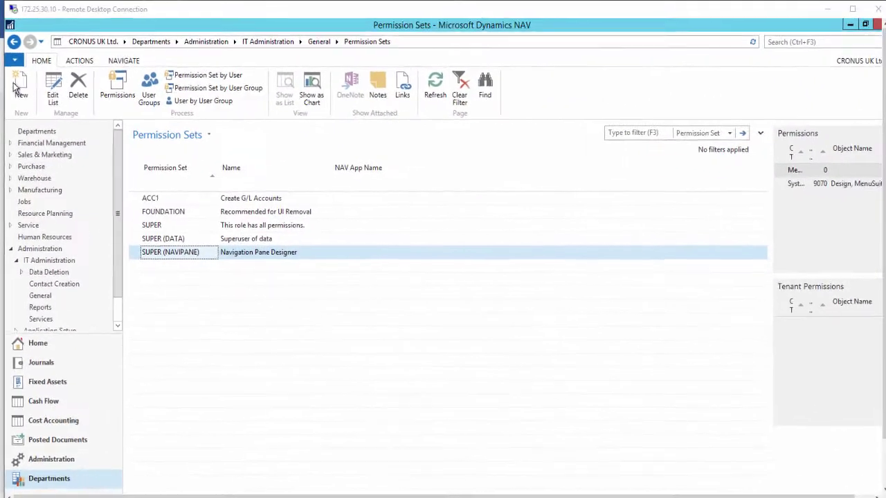
Step: Add permission set SALESORDERS named 'Create and post sales orders' and close it
left_click(19, 87)
type("salesor")
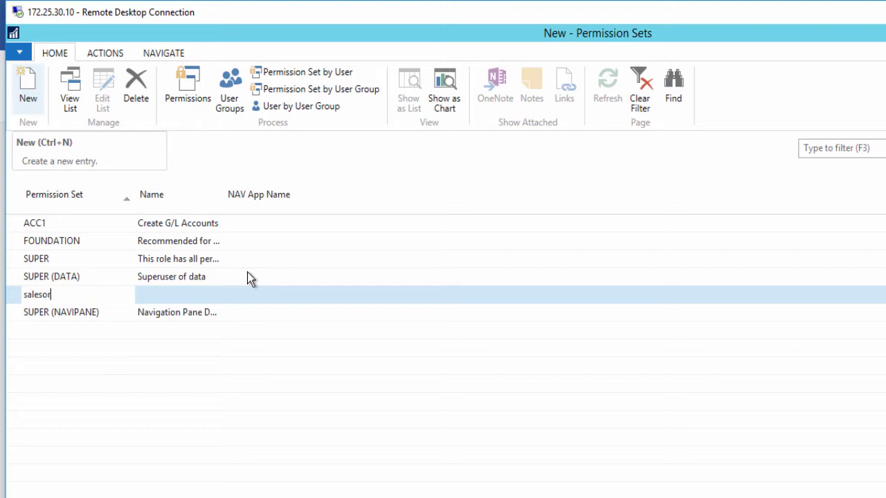
type("ders")
key("Tab")
type("Create and")
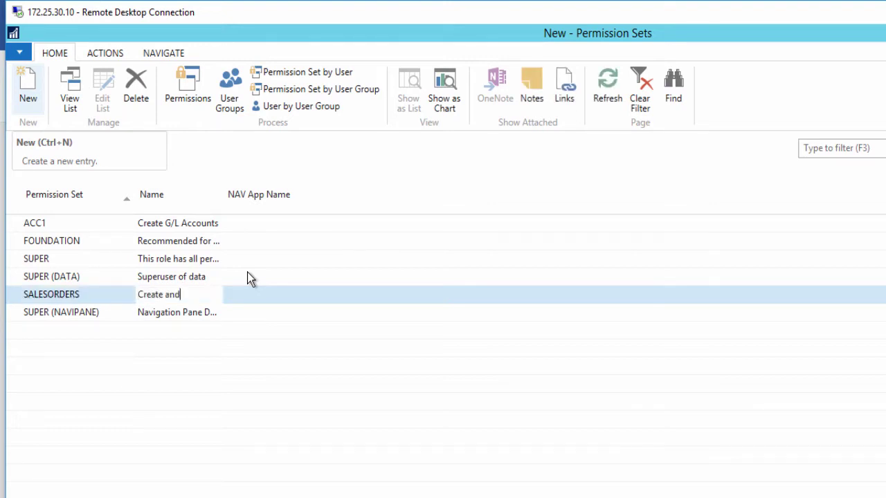
type(" post sales orders")
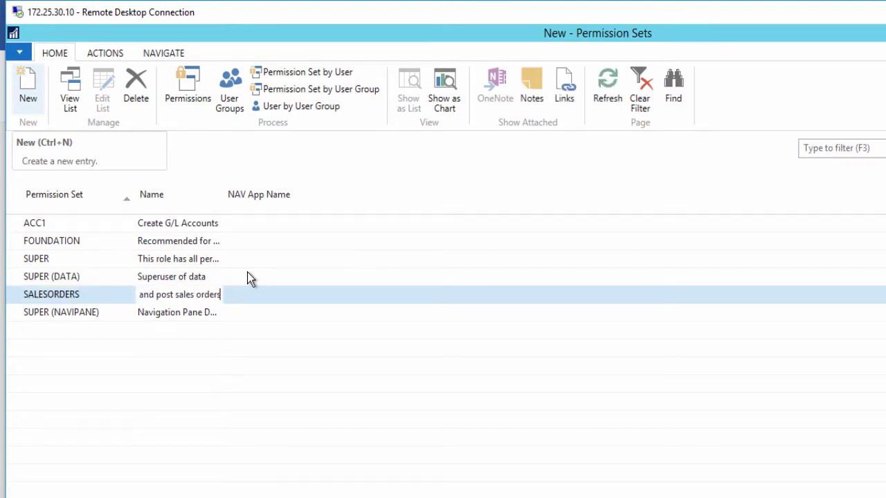
key("Tab")
left_click(172, 294)
key("Escape")
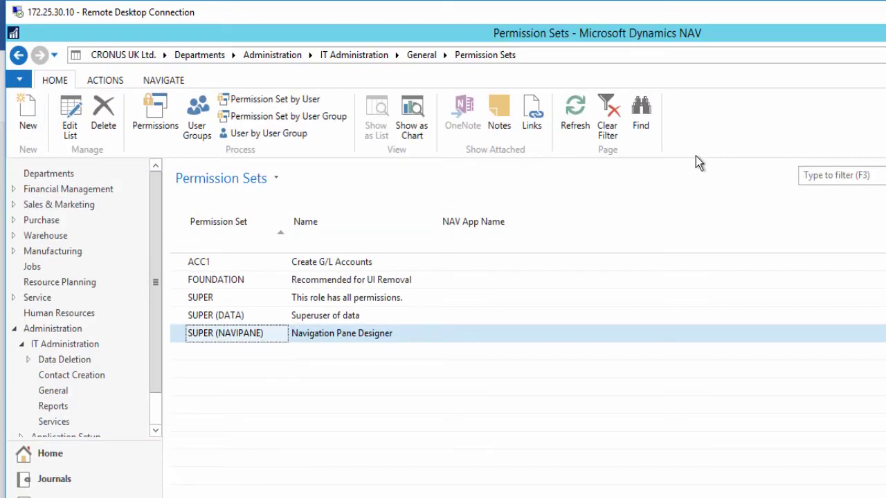
Step: Open the SALESORDERS permissions and start recording permissions, confirming Yes
left_click(348, 301)
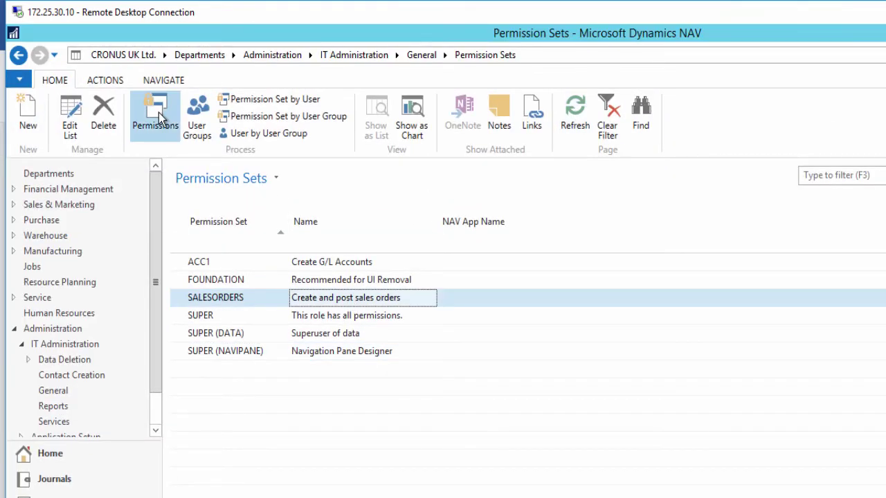
left_click(159, 112)
left_click(110, 54)
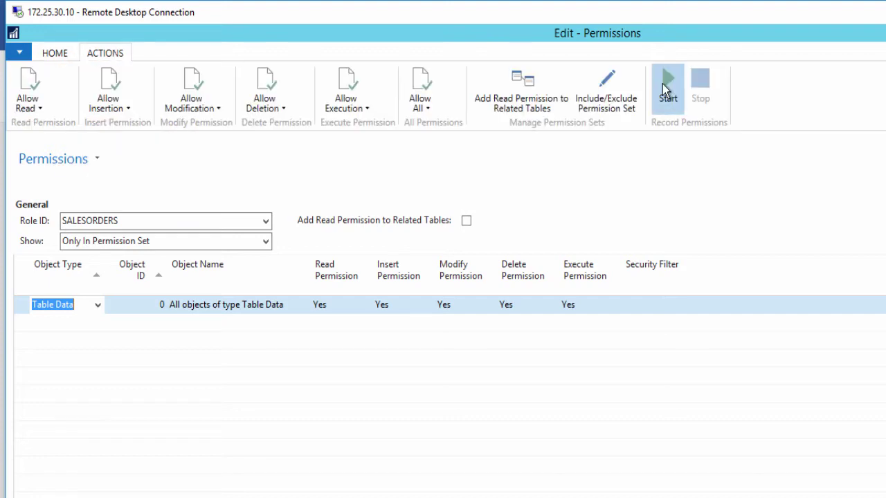
left_click(662, 84)
left_click(673, 396)
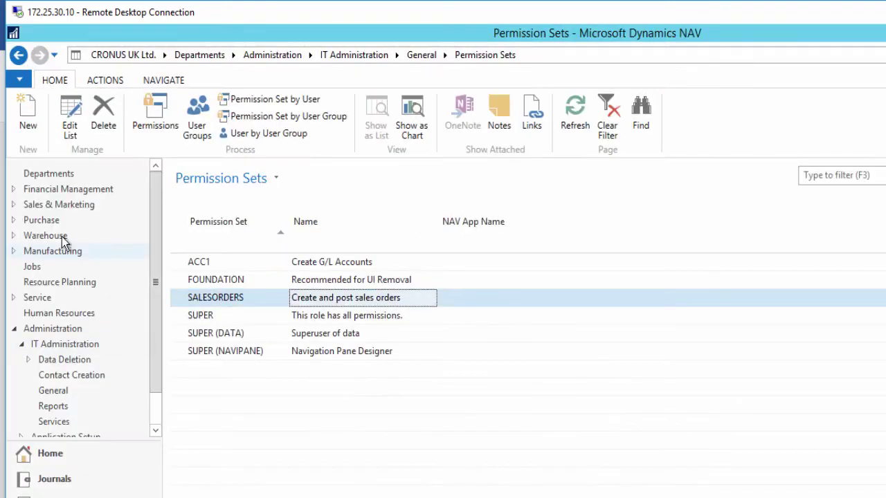
Step: Go to Sales & Marketing > Order Processing > Sales Orders
left_click(59, 206)
left_click(245, 185)
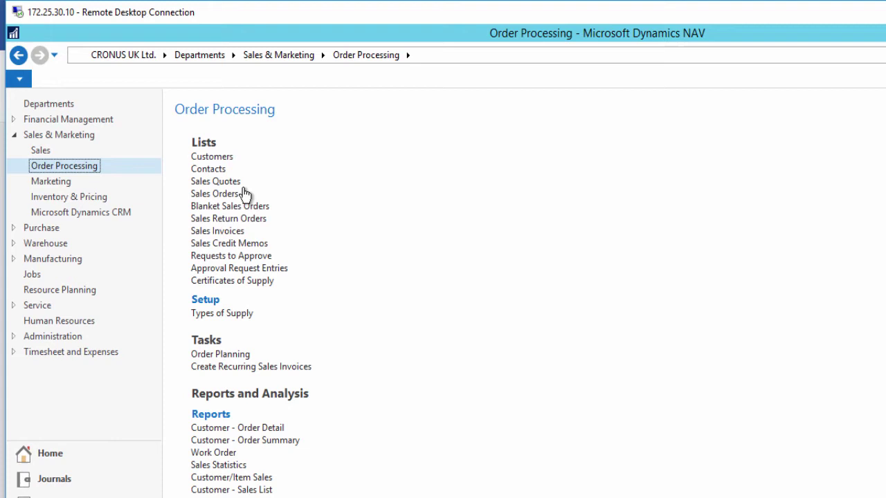
left_click(219, 196)
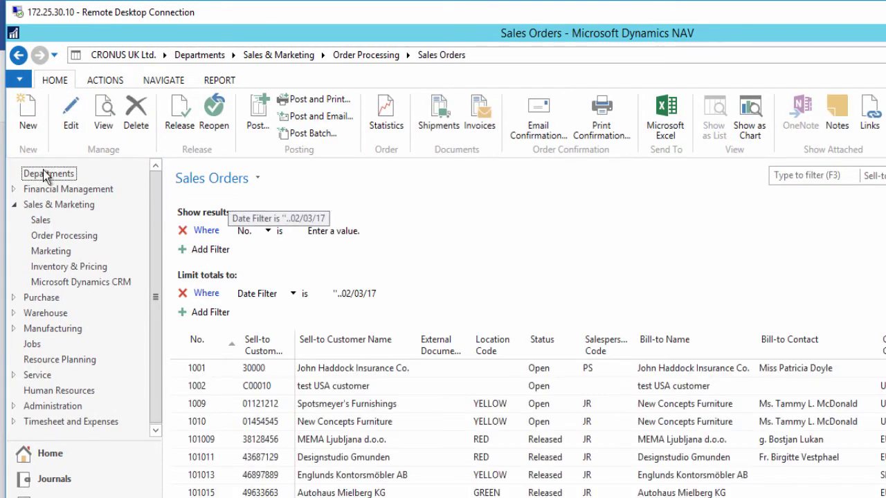
Step: Start a new sales order for customer 01121212, accepting the credit limit warning
left_click(28, 115)
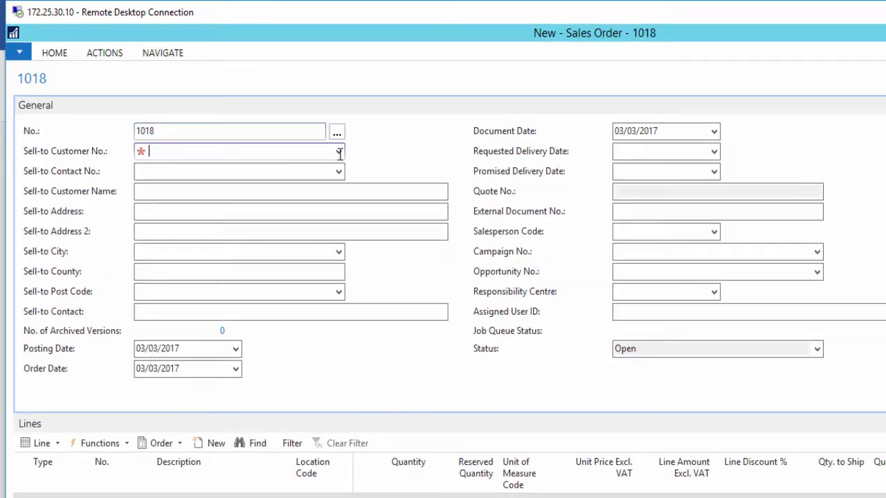
left_click(339, 154)
left_click(226, 194)
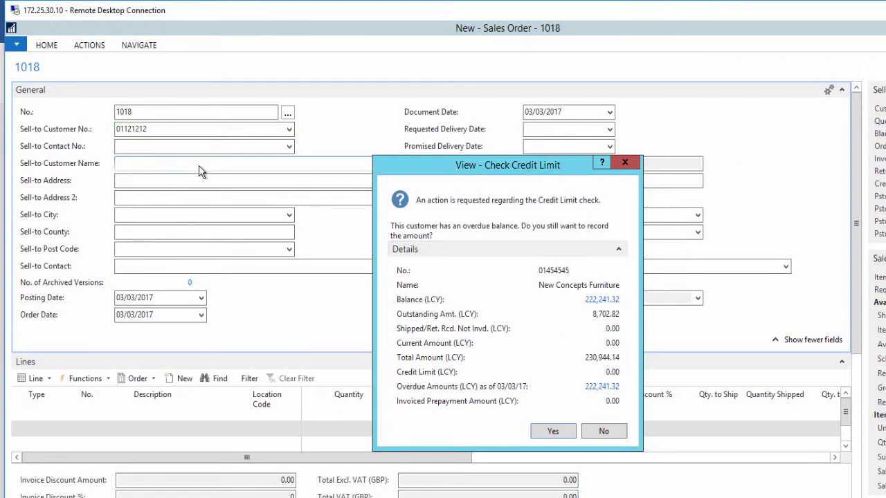
left_click(551, 433)
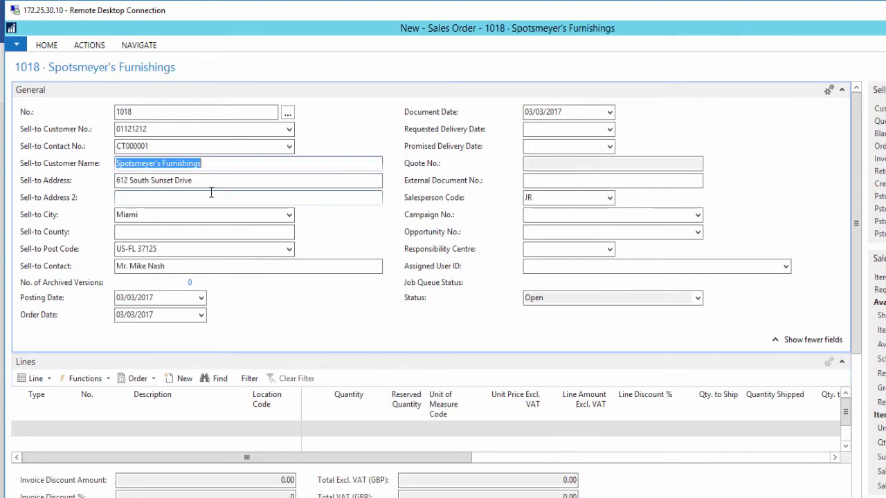
left_click(231, 165)
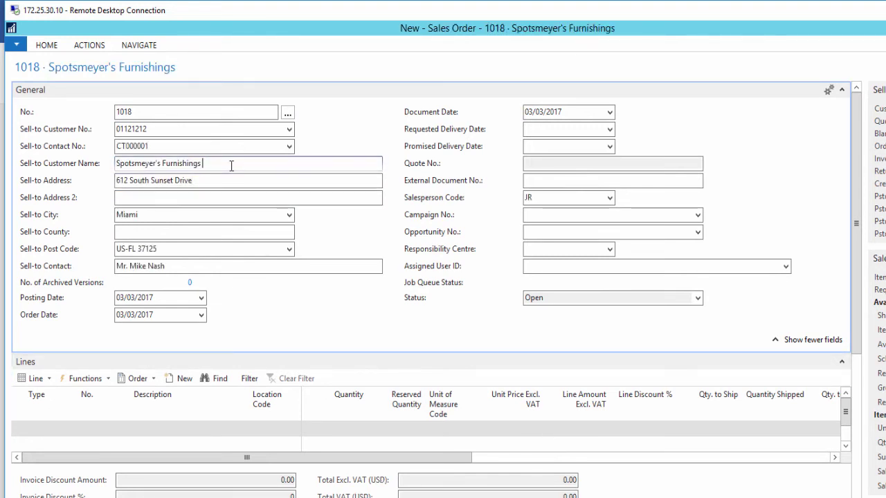
type("10")
key("Tab")
Step: Add an Item line for item 1000 with quantity 1, accepting the availability warning
left_click(55, 429)
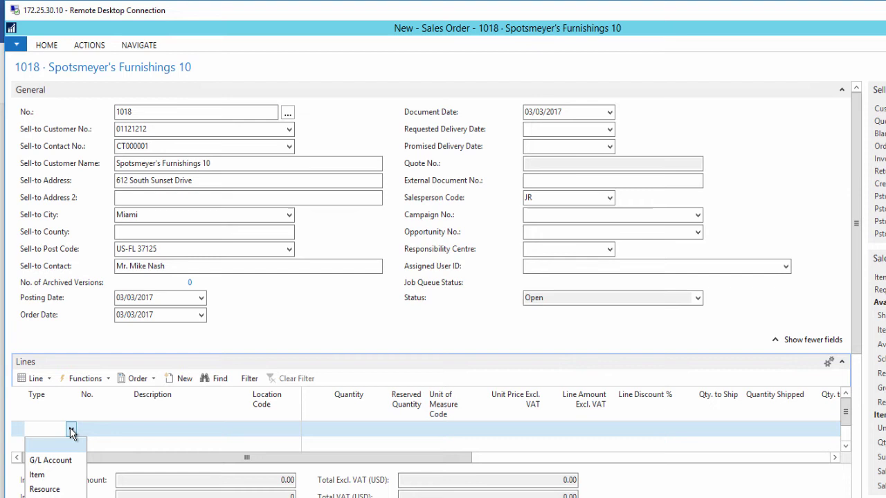
left_click(40, 474)
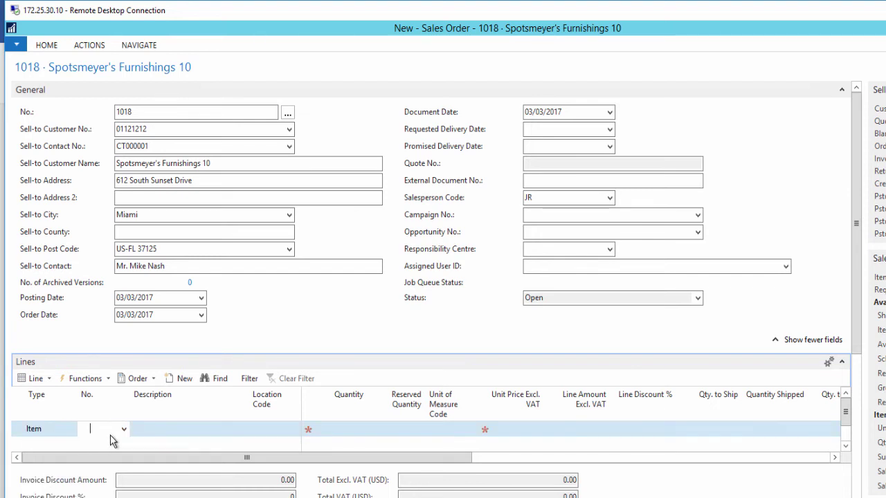
left_click(124, 429)
key("Escape")
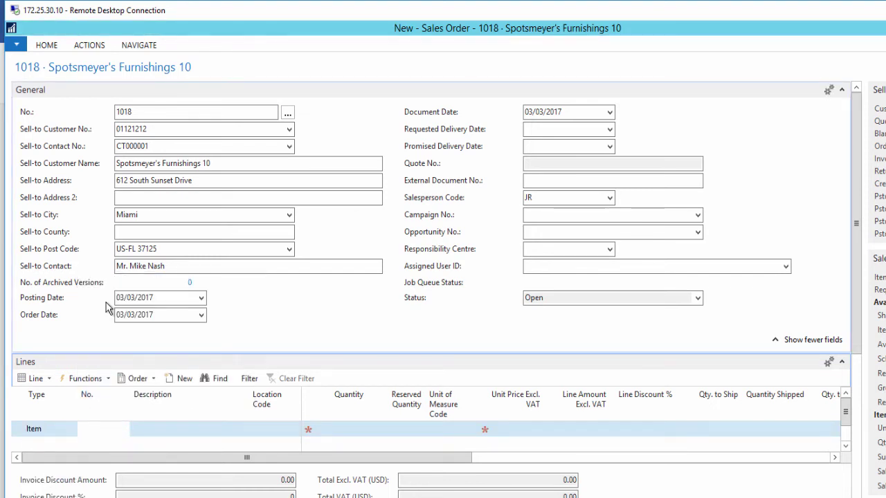
type("1000")
key("Tab")
left_click(359, 433)
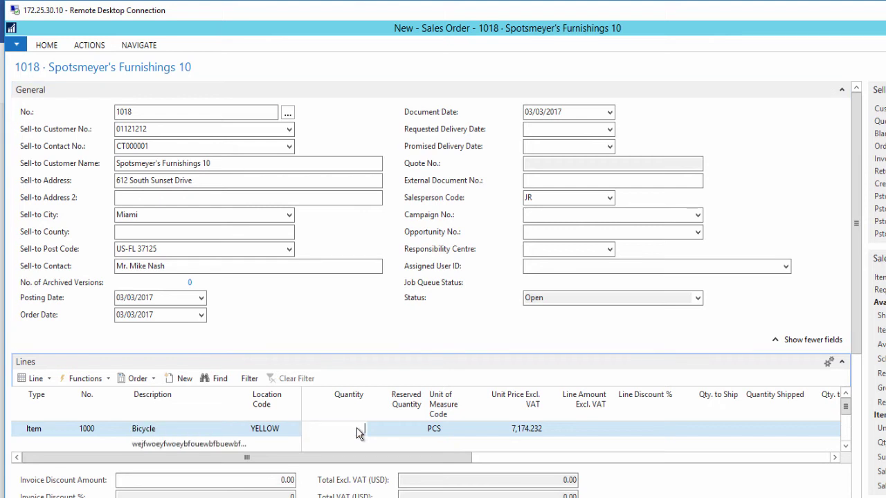
type("1")
key("Tab")
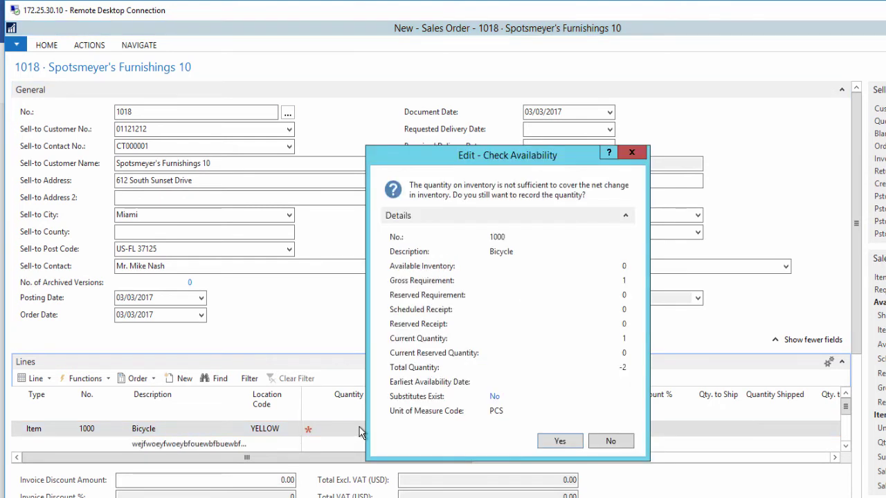
left_click(559, 439)
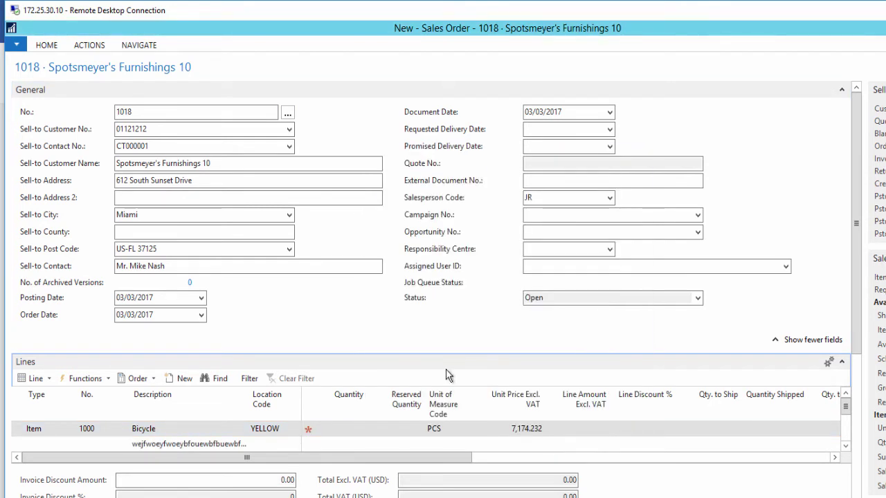
Step: Delete sales order 1018 and confirm
left_click(44, 45)
left_click(59, 94)
left_click(524, 323)
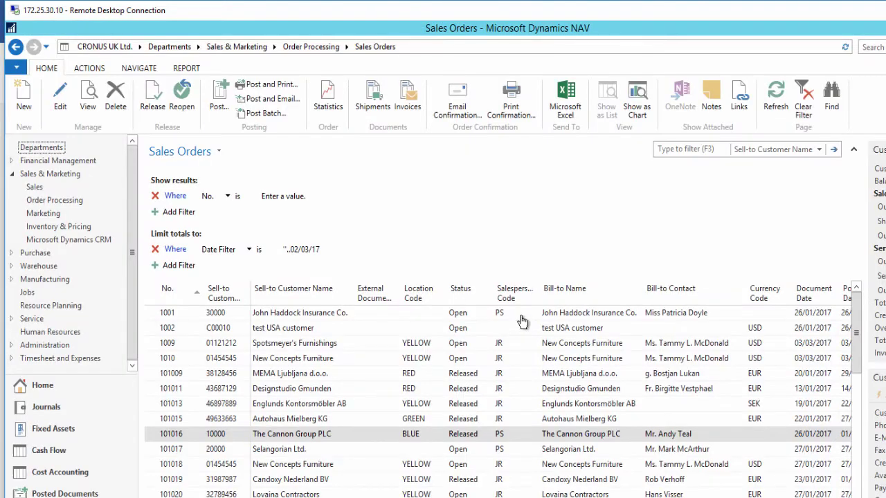
Step: Start a new sales order for customer 01121212, accepting the credit limit warning
left_click(25, 105)
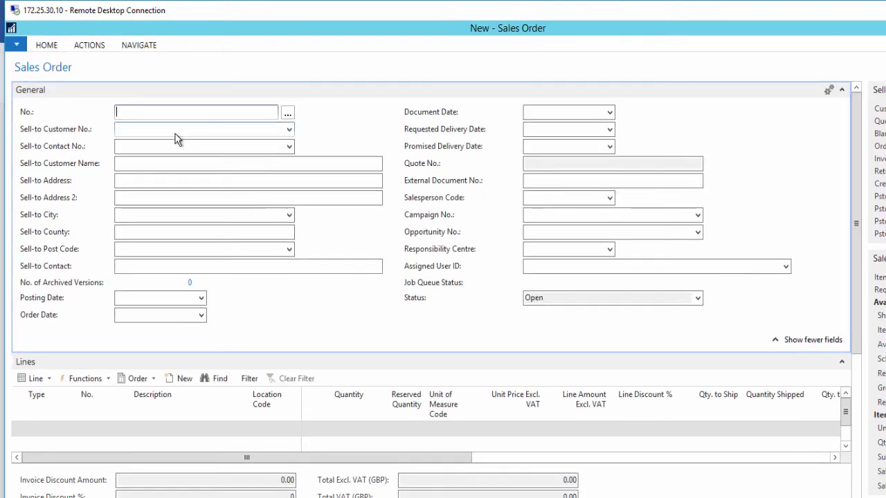
left_click(179, 130)
type("01121212")
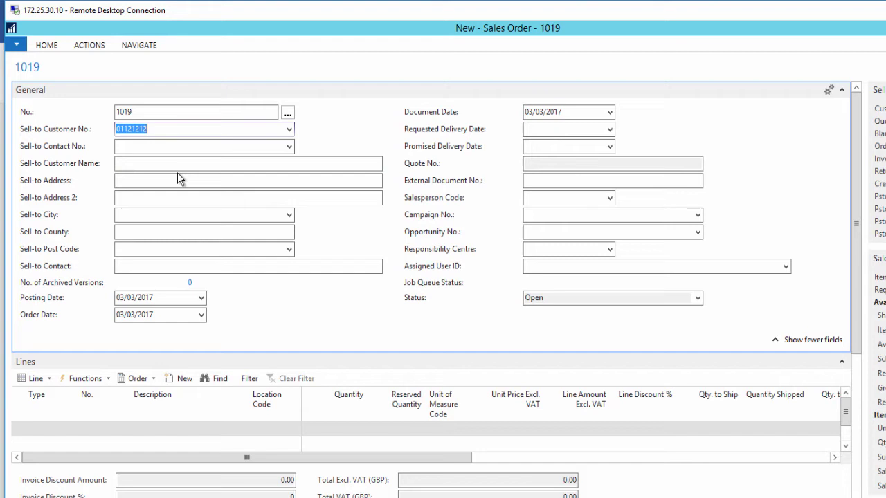
key("Tab")
left_click(543, 432)
Step: Add an Item line for item 1000 Bicycle at location BLUE, quantity 10
left_click(53, 427)
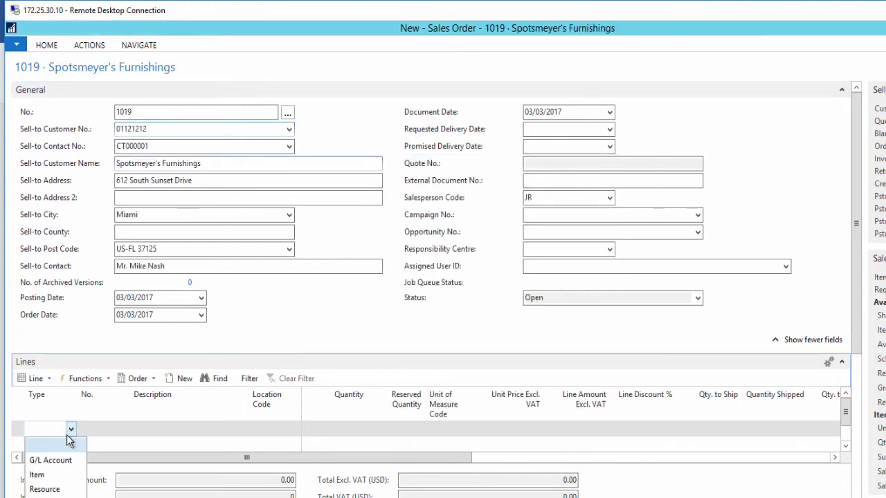
left_click(123, 430)
left_click(113, 302)
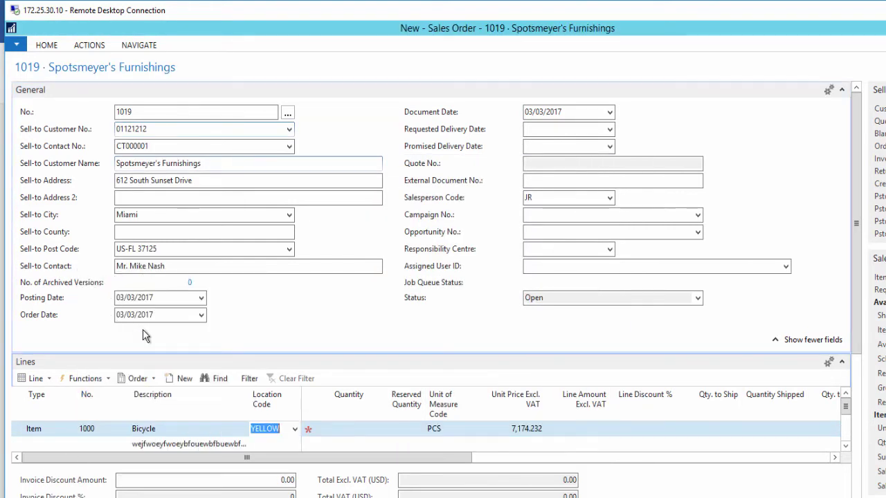
left_click(294, 428)
left_click(267, 300)
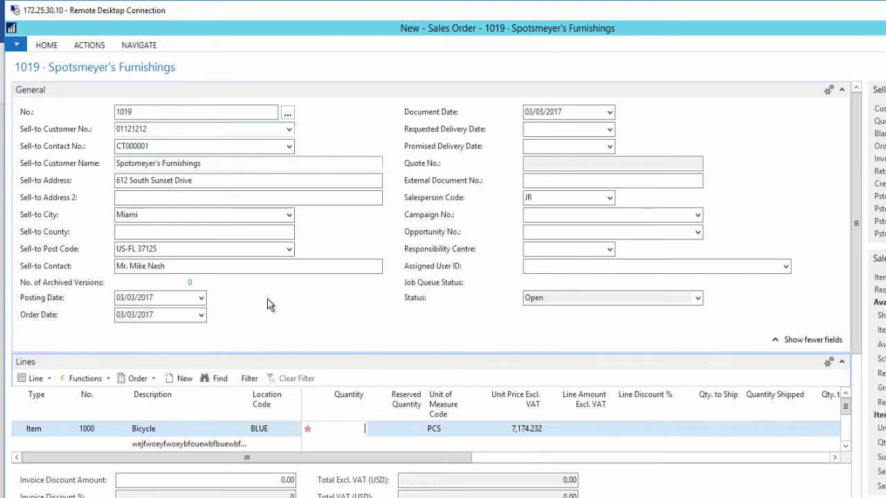
type("10")
key("Tab")
Step: Post the order as Ship and Invoice
left_click(46, 45)
left_click(165, 77)
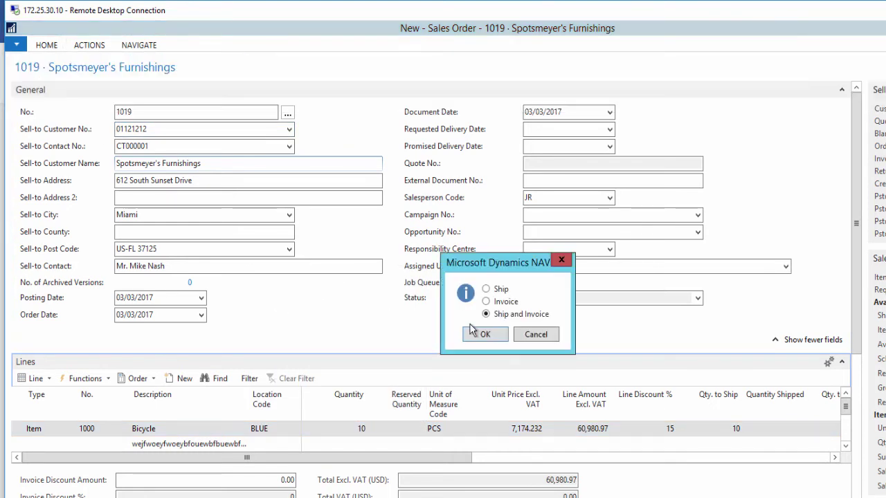
left_click(484, 336)
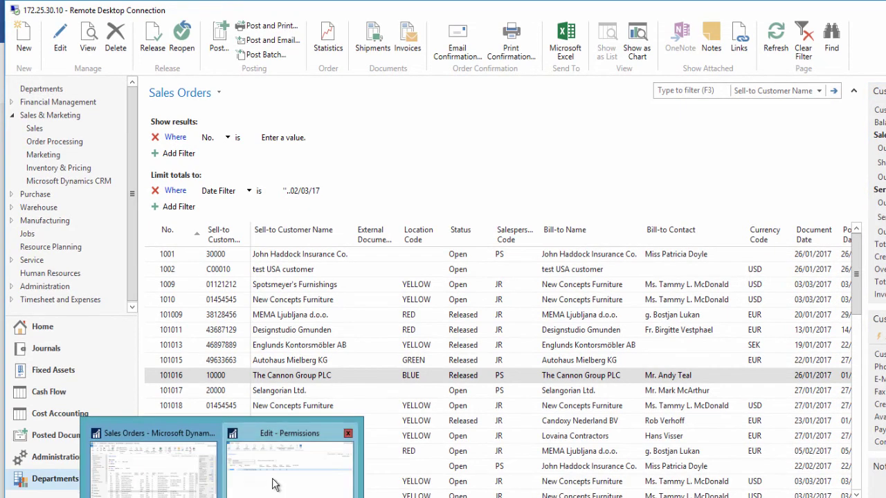
Step: Stop recording, add the captured permissions to SALESORDERS, and select it under Permission Set by User Group
left_click(276, 481)
left_click(595, 69)
left_click(520, 326)
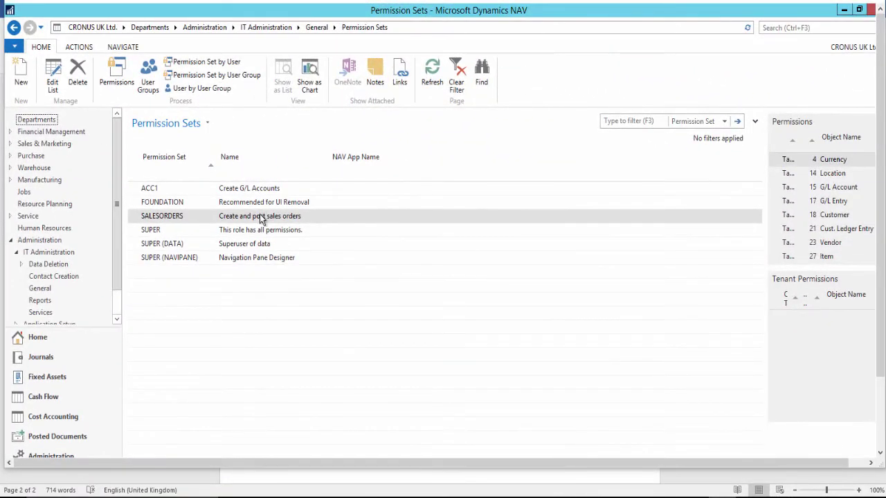
left_click(214, 75)
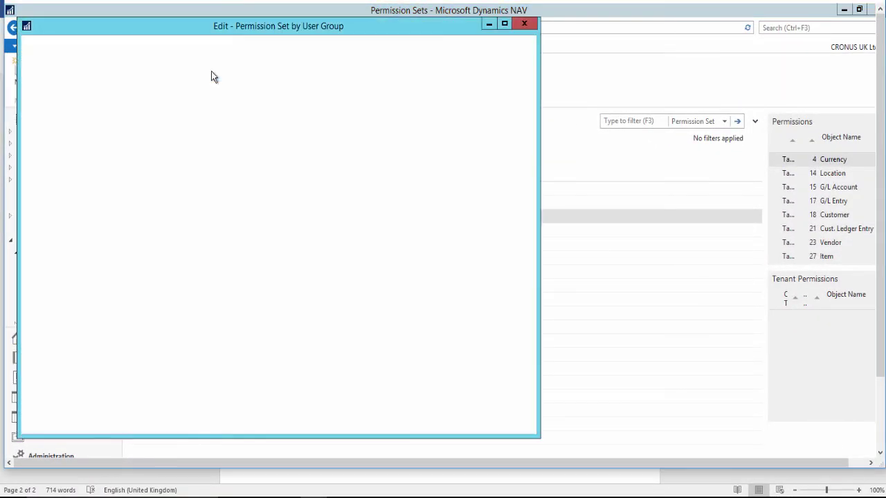
left_click(55, 168)
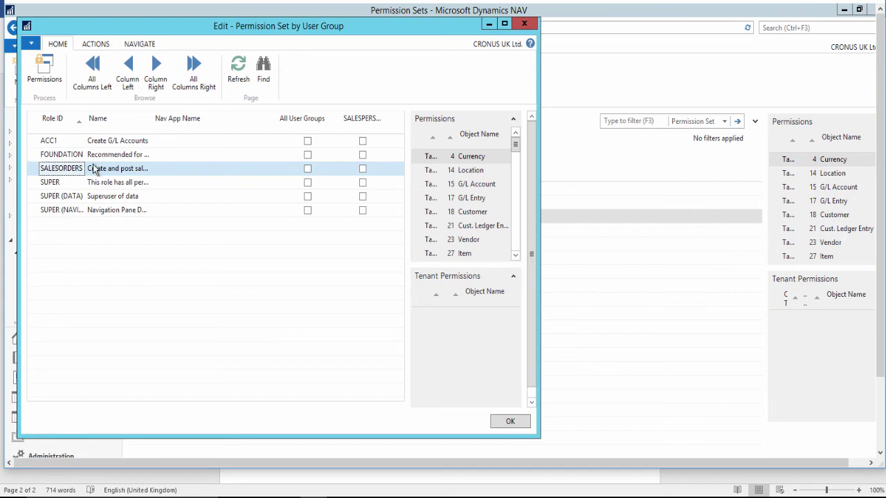